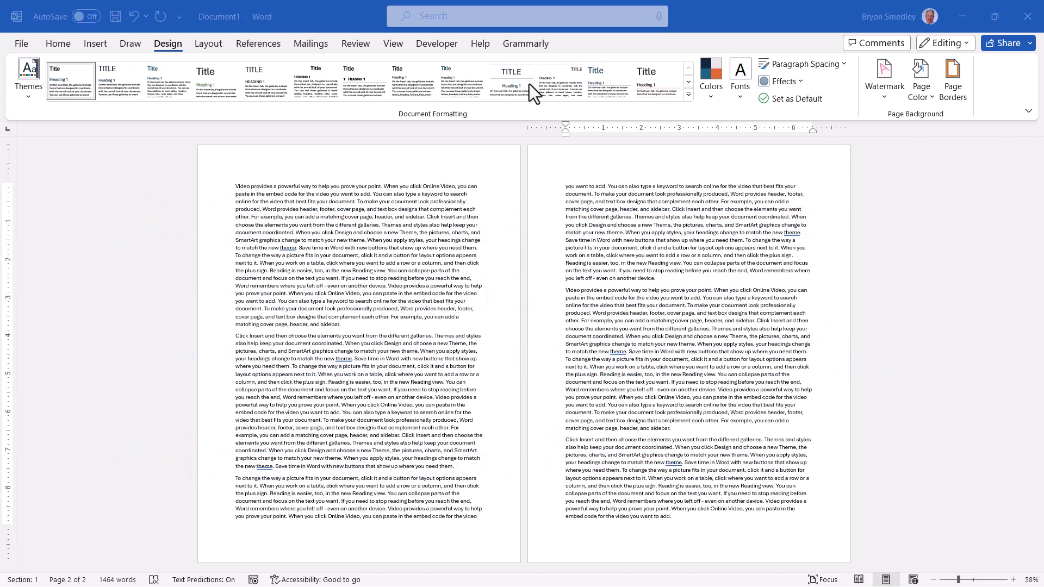
Activate Word by placing the cursor in the first page of the sample-text document.
left_click(441, 270)
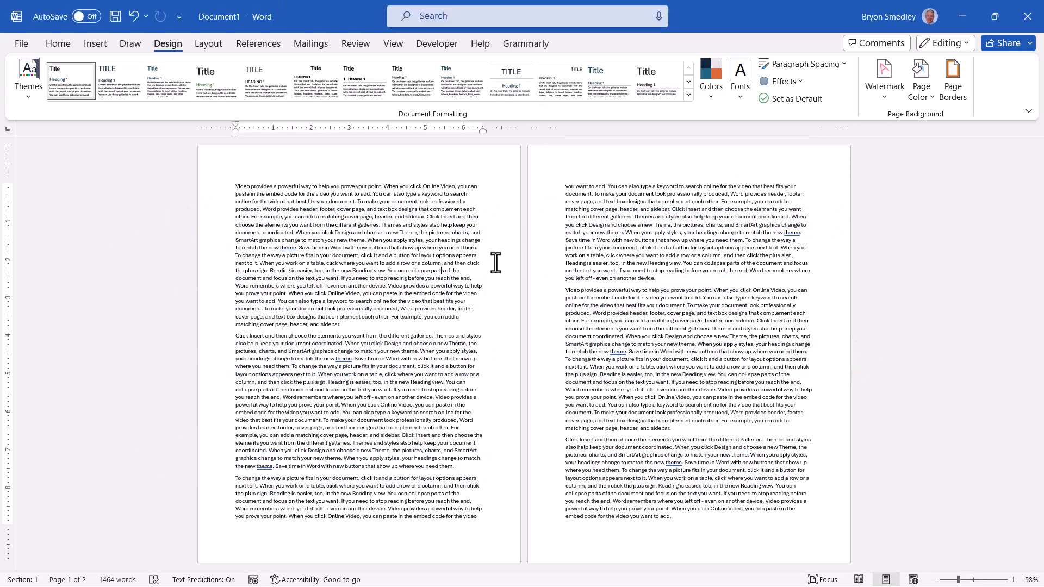
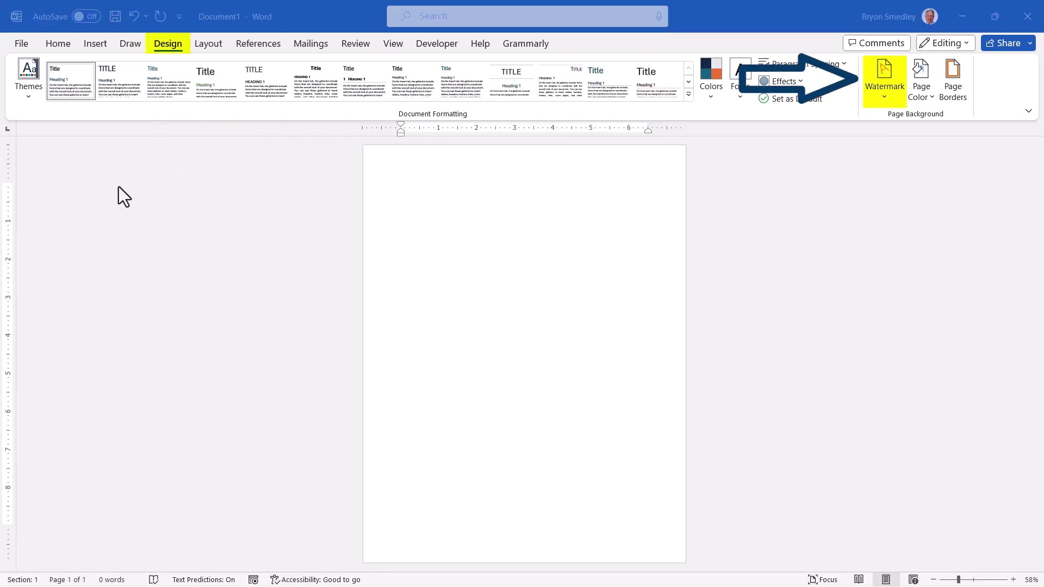
Put the horizontal CONFIDENTIAL watermark on the blank page.
left_click(886, 90)
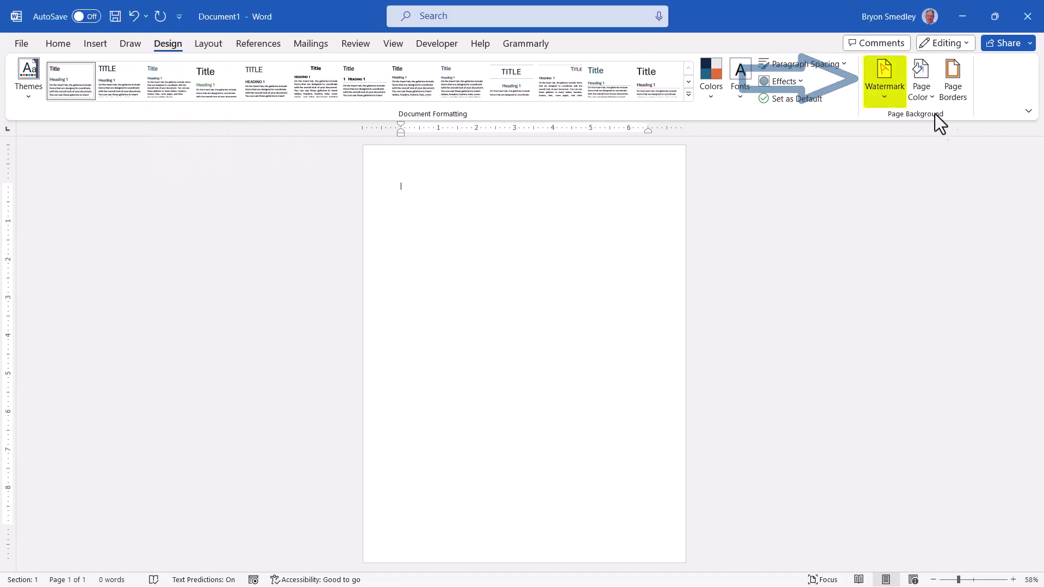
left_click_drag(1035, 163, 1035, 115)
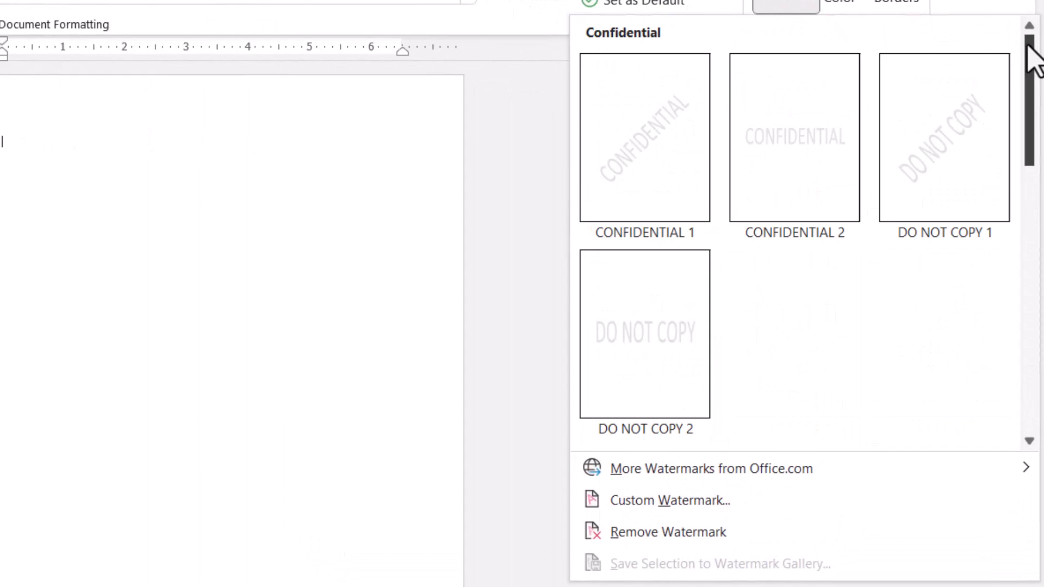
mouse_move(1028, 46)
left_mouse_down()
mouse_move(1028, 333)
mouse_move(1038, 41)
left_mouse_up()
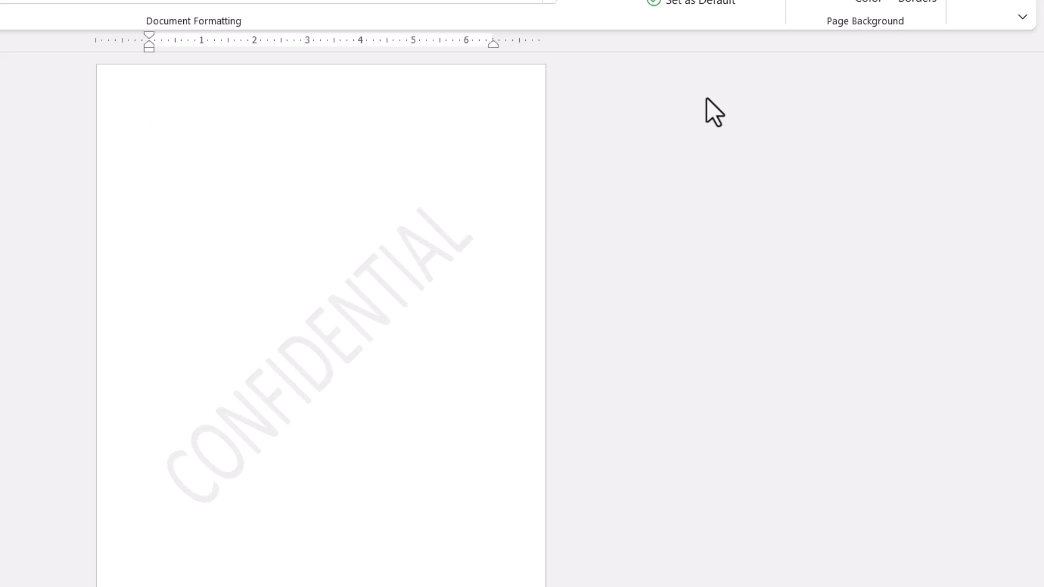
left_click(821, 6)
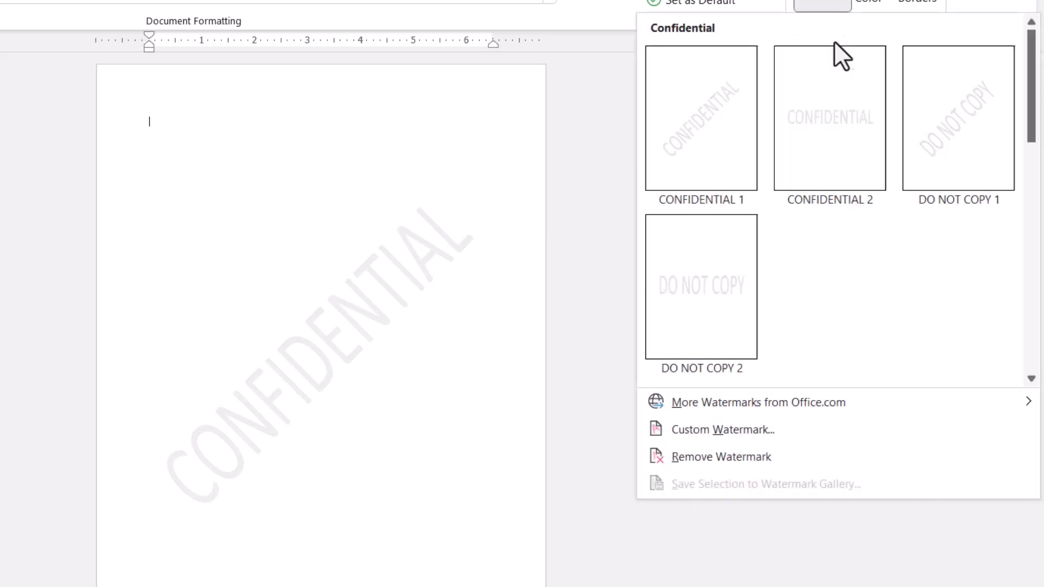
left_click(849, 95)
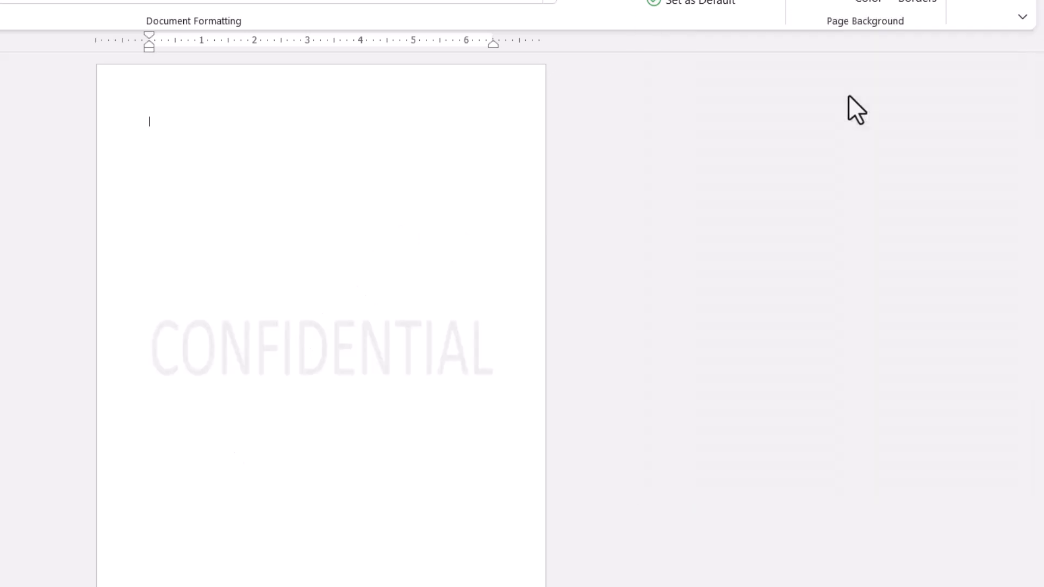
Replace it with the large horizontal DRAFT watermark from the Disclaimers section.
left_click(822, 5)
left_click_drag(1032, 90, 1032, 186)
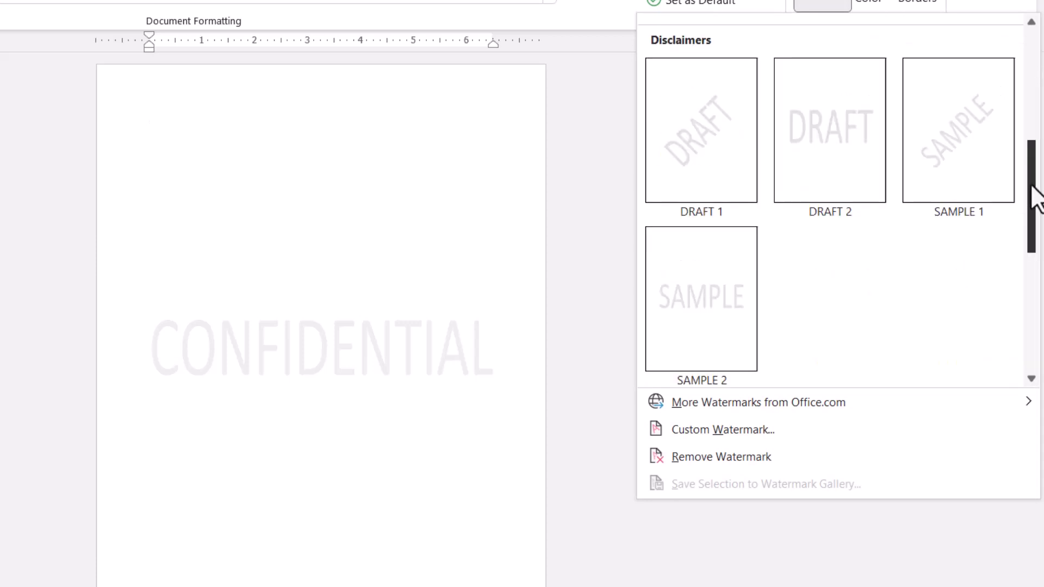
left_click(825, 95)
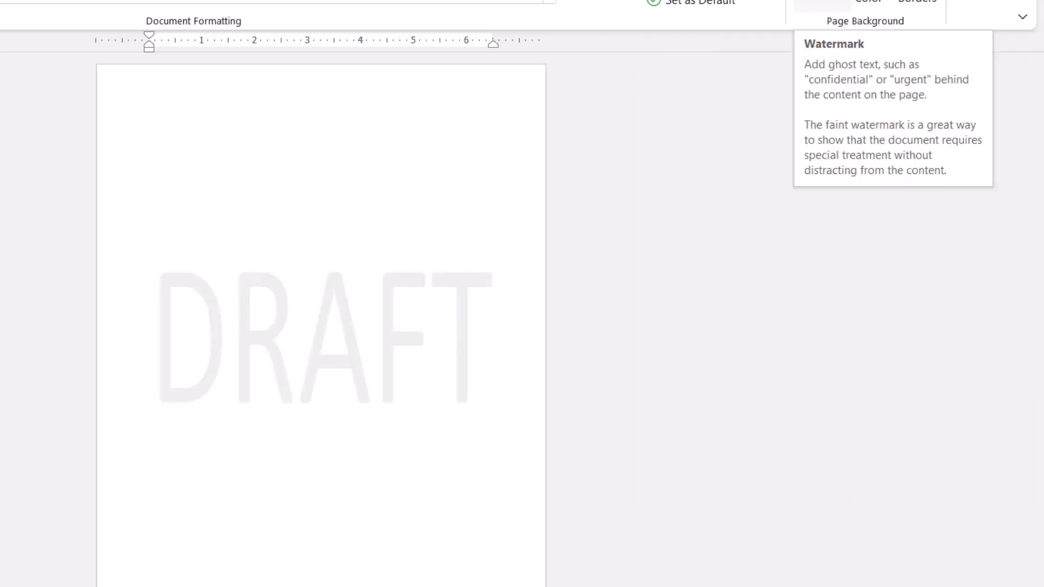
left_click(822, 6)
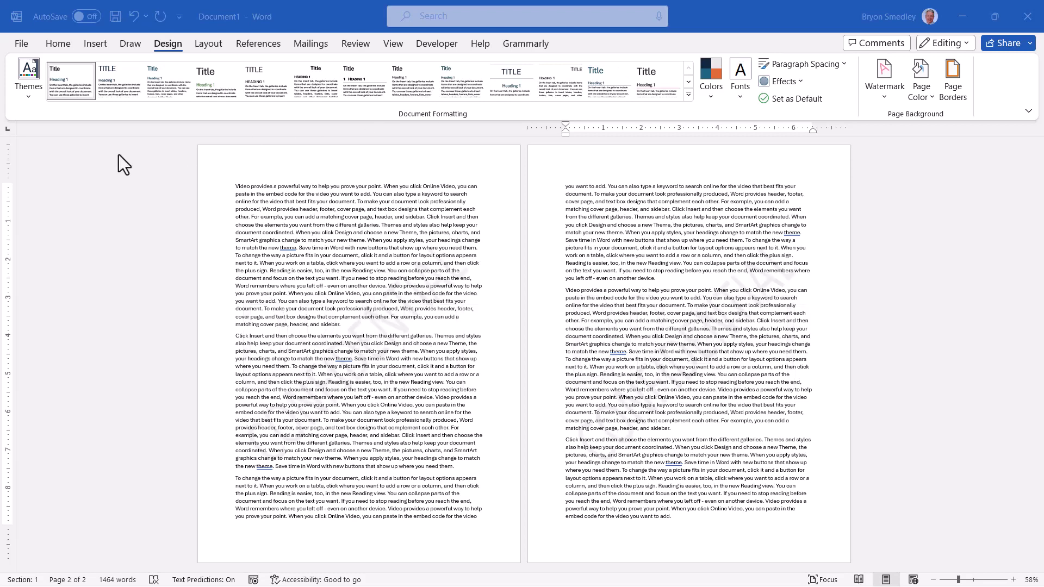
Replace the preset CONFIDENTIAL text with 'For Interal Use Only' in Custom Watermark and apply it.
left_click(884, 76)
left_click_drag(1038, 182, 1030, 348)
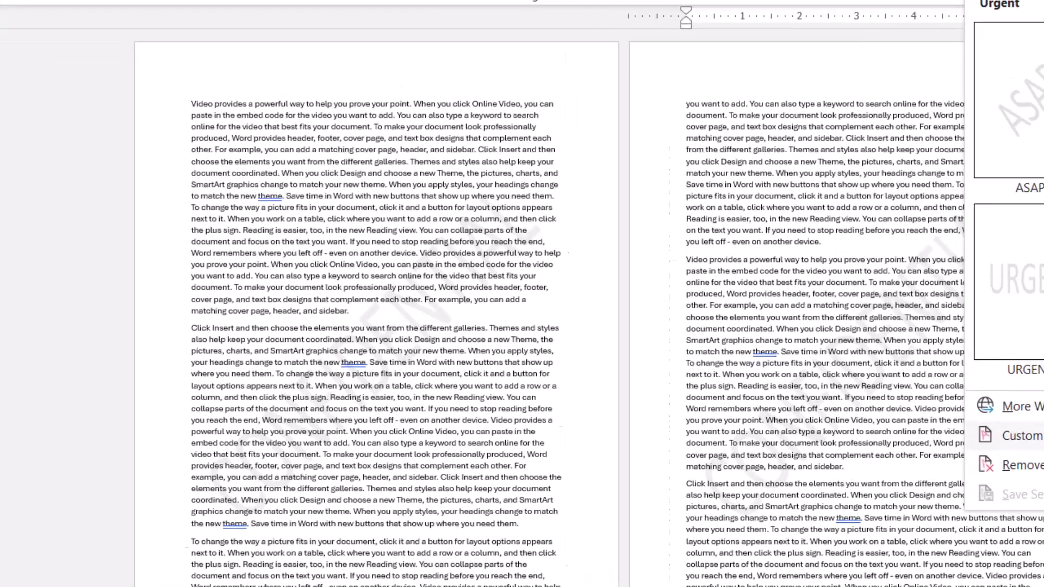
left_click(842, 406)
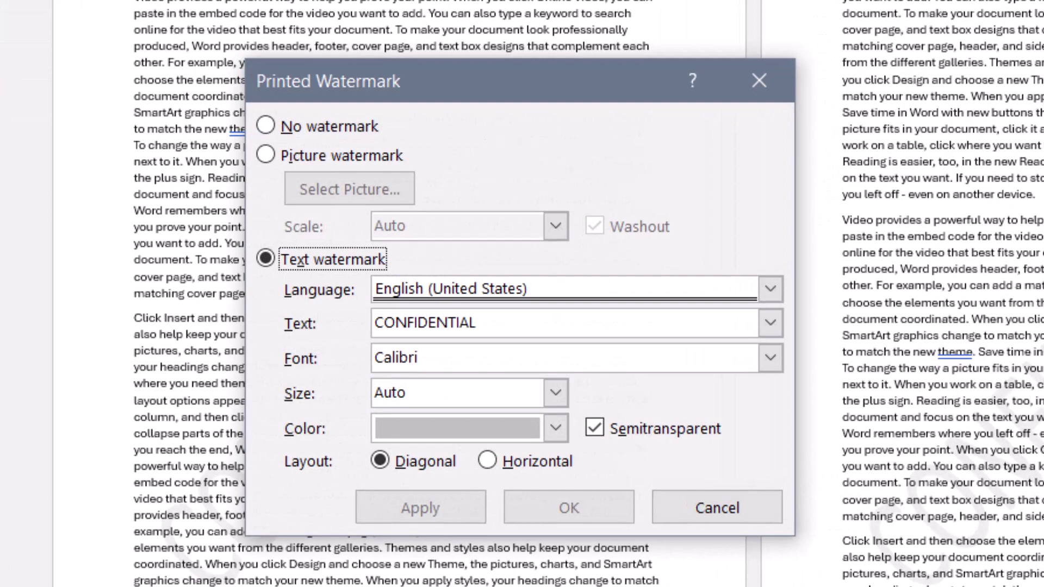
left_click(770, 323)
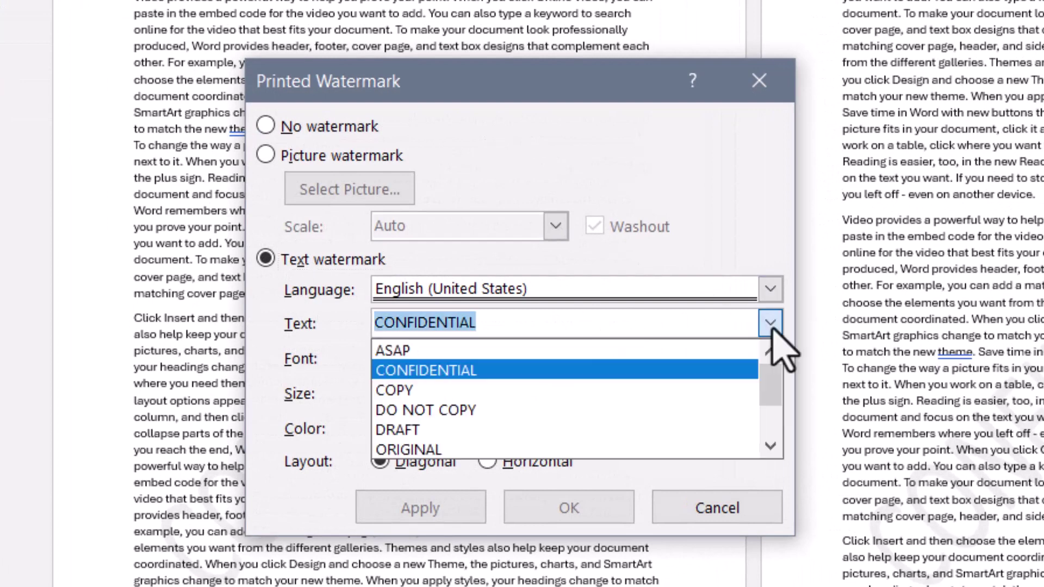
left_click_drag(769, 381, 765, 422)
scroll(769, 408, "up", 2)
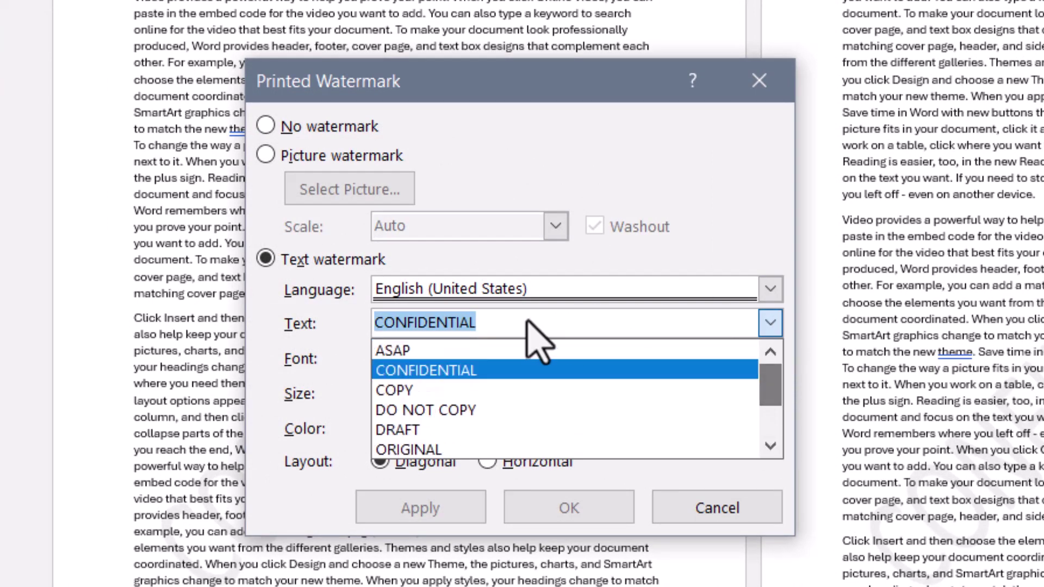
left_click(536, 335)
type("For Interal Use Only")
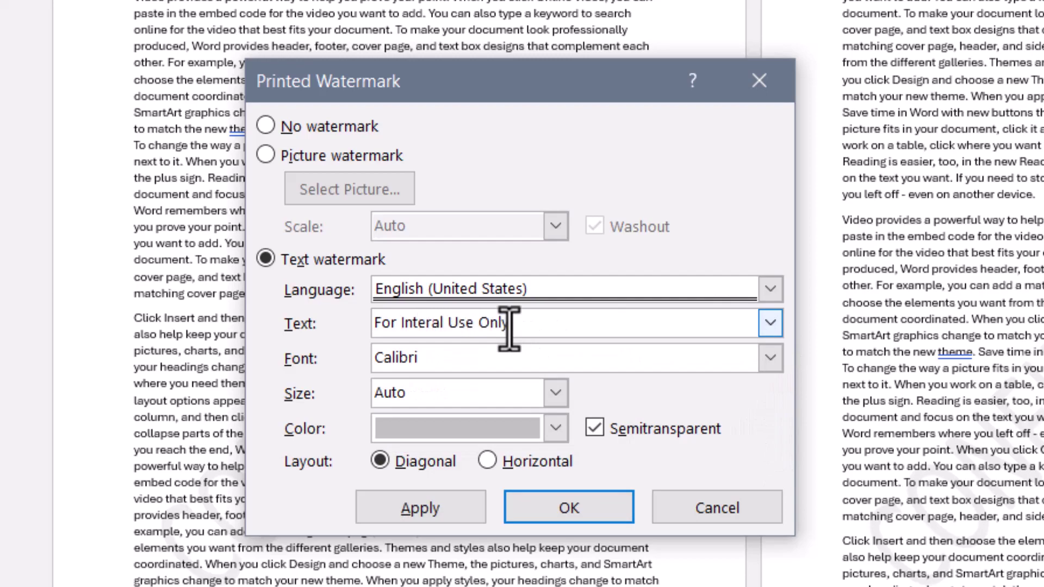
key("Tab")
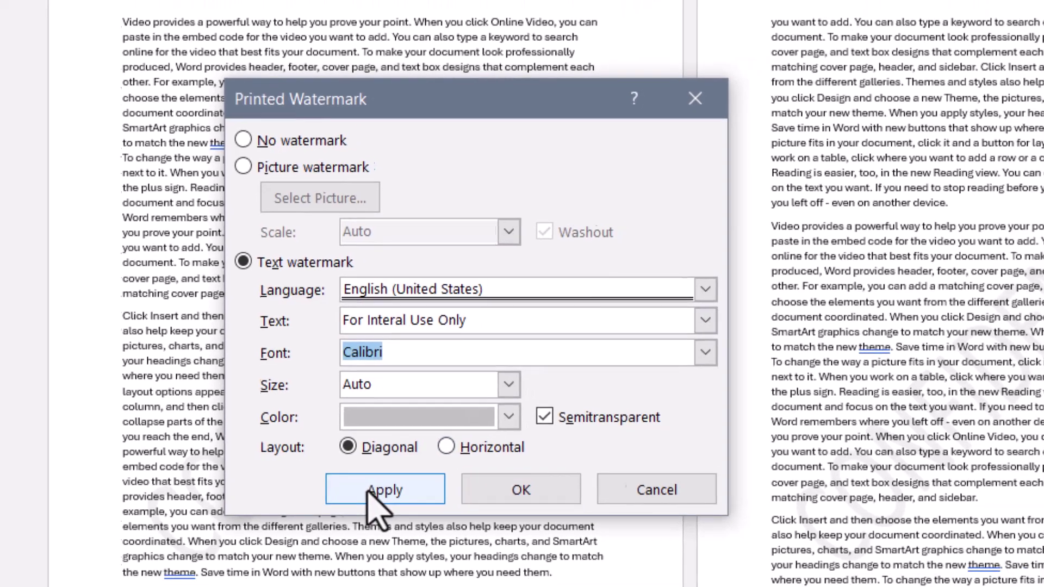
left_click(405, 508)
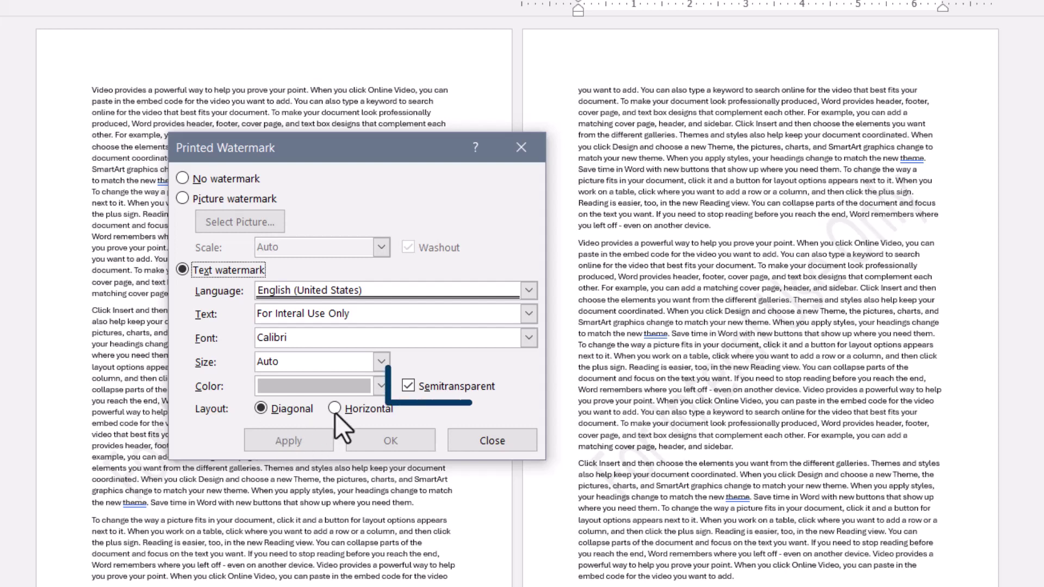
Toggle the watermark between semitransparent and opaque, leaving it opaque.
left_click(409, 387)
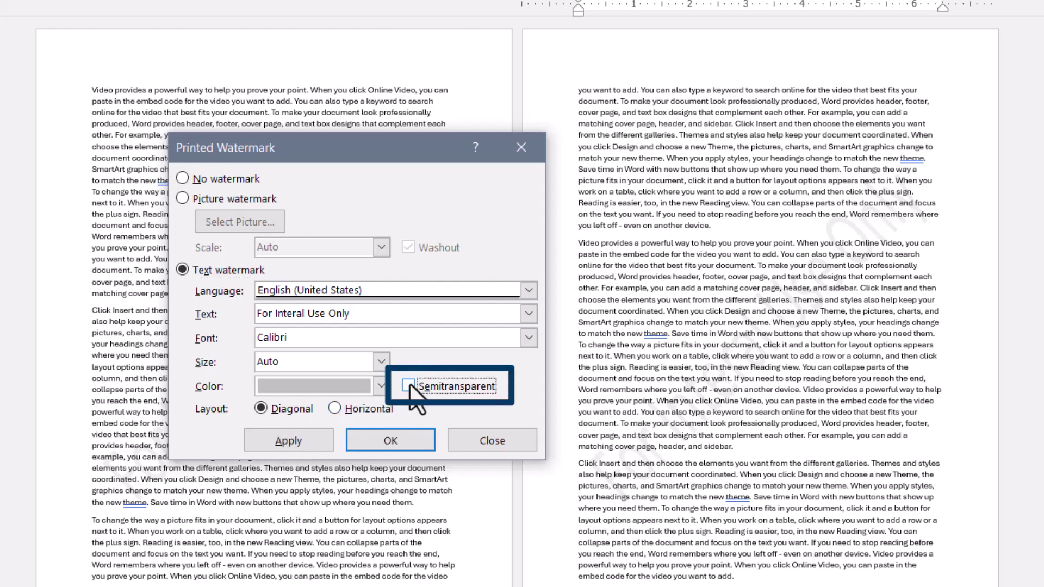
left_click(302, 440)
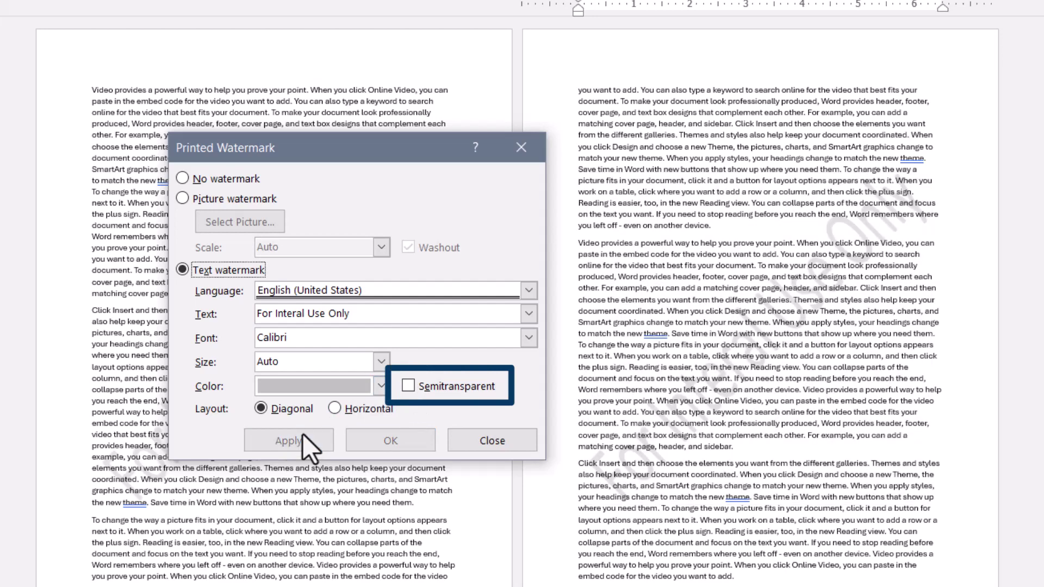
left_click(381, 387)
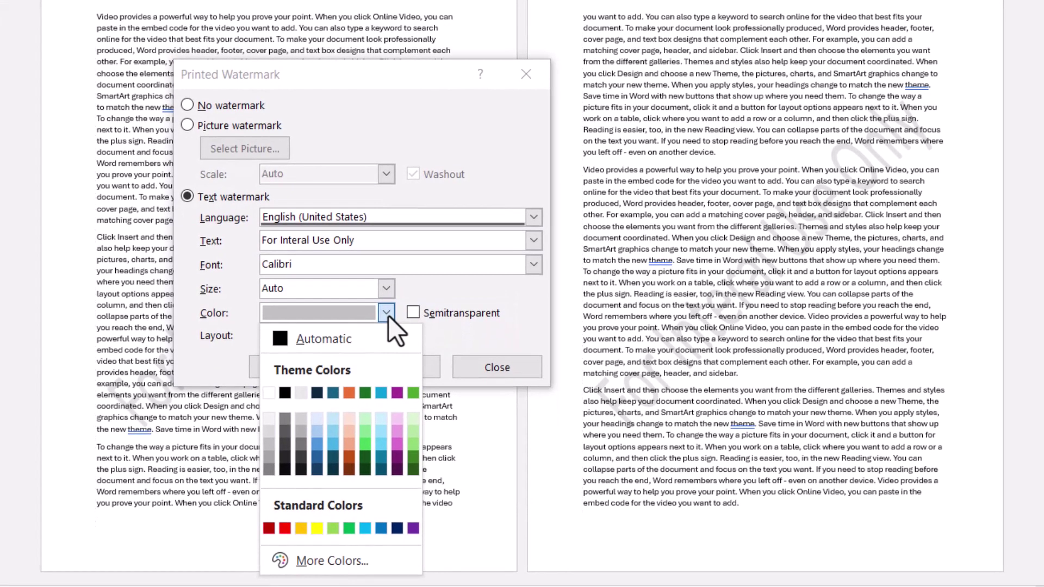
left_click(403, 314)
left_click(417, 312)
left_click(312, 358)
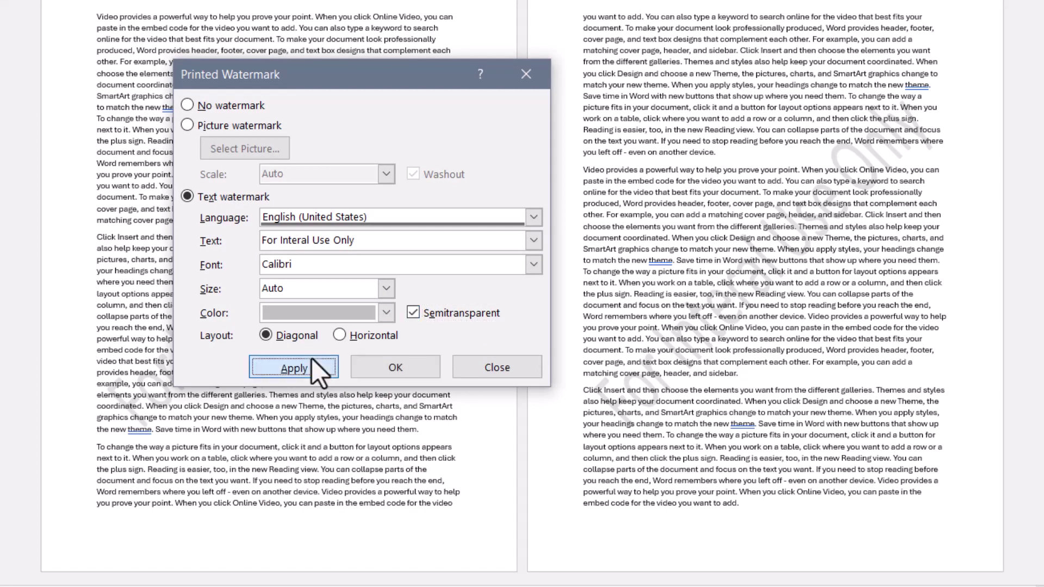
left_click(413, 311)
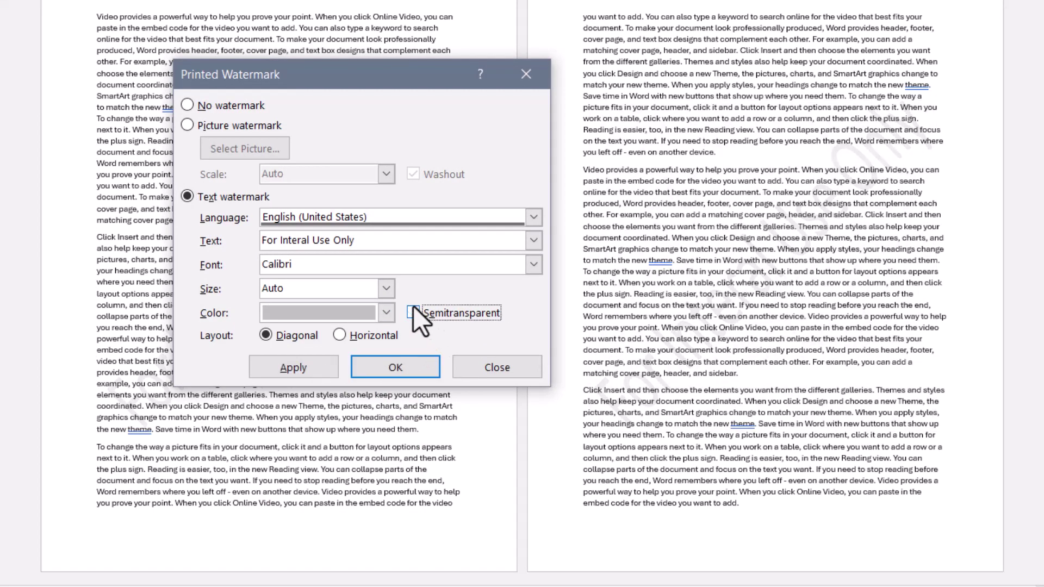
left_click(295, 364)
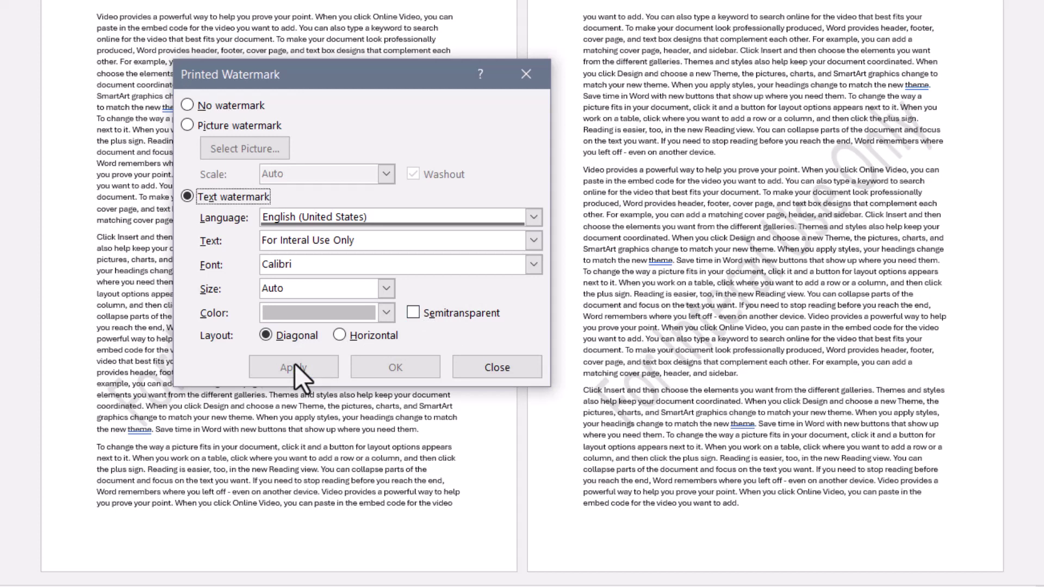
Make the watermark red and semitransparent, then bring up the More Colors picker.
left_click(387, 311)
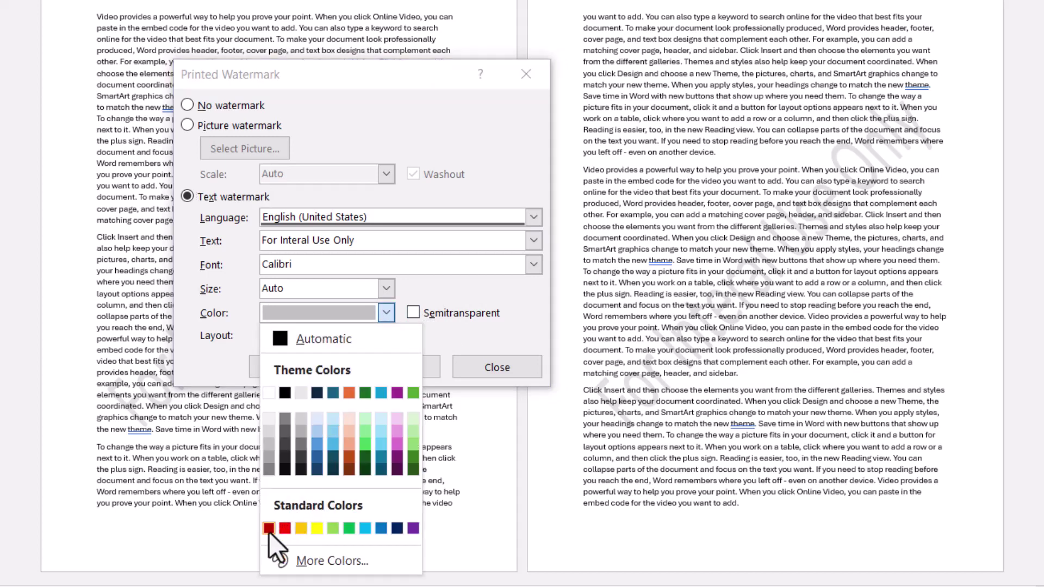
left_click(284, 529)
left_click(298, 364)
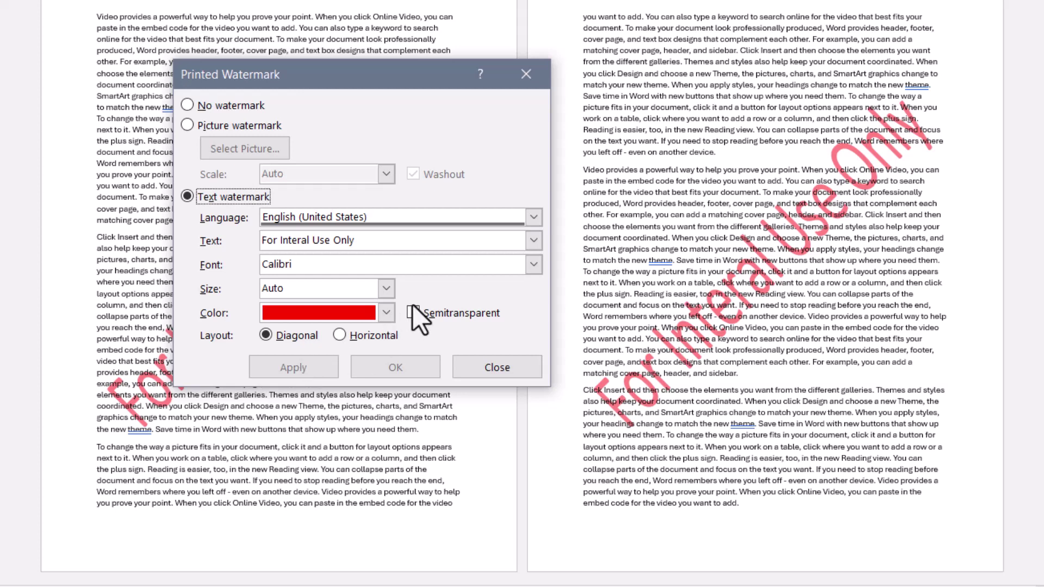
left_click(413, 310)
left_click(306, 365)
left_click(375, 312)
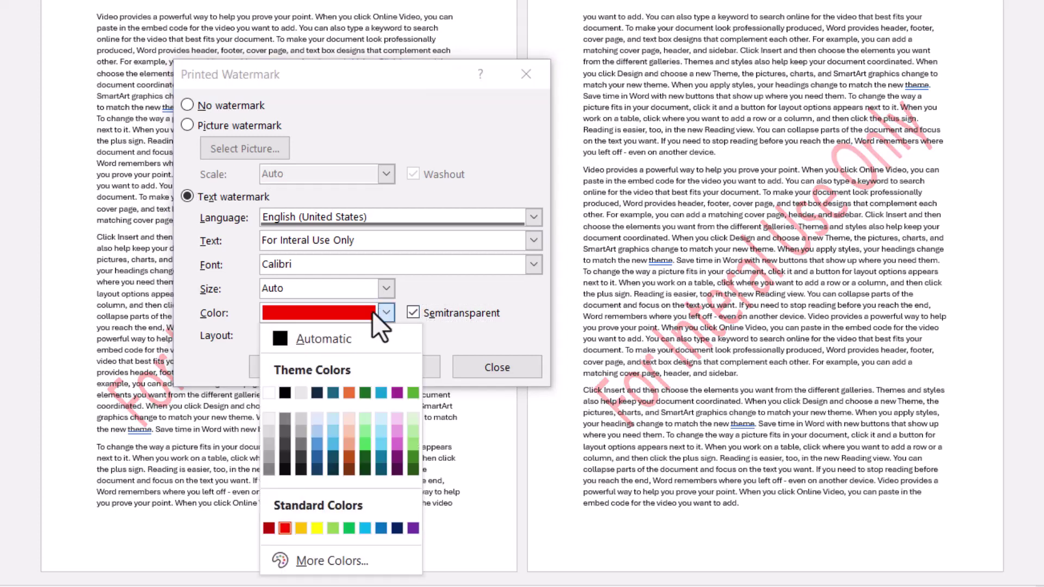
left_click(345, 563)
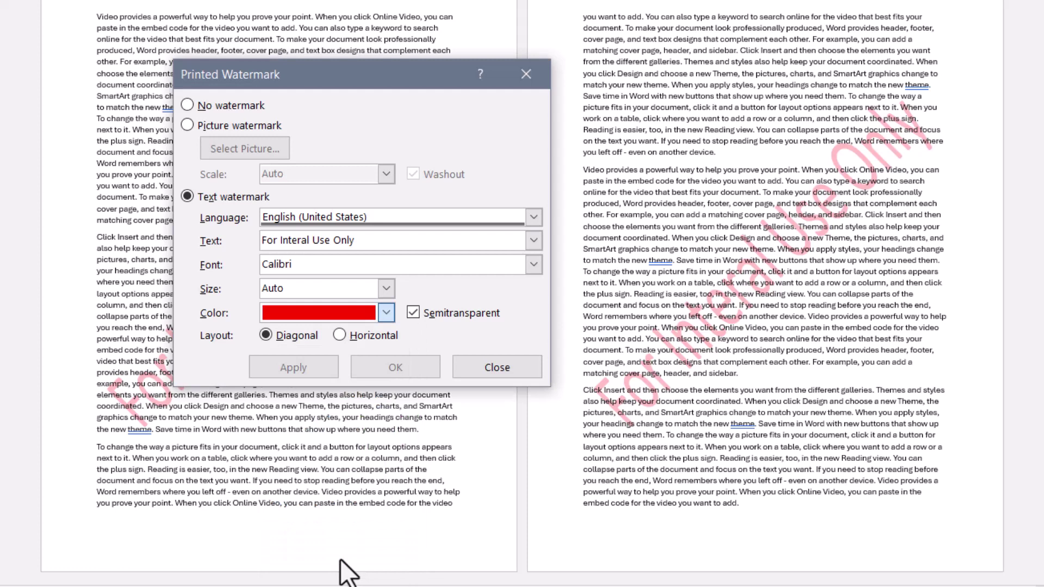
Keep the custom red colour and set the watermark font to Aptos ExtraBold.
left_click(680, 170)
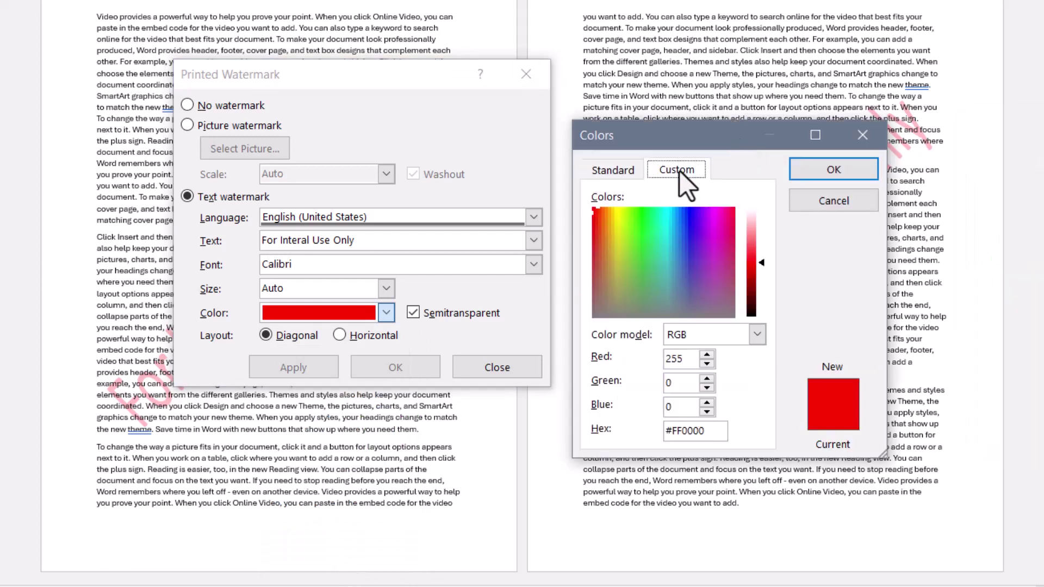
key("Return")
left_click(534, 264)
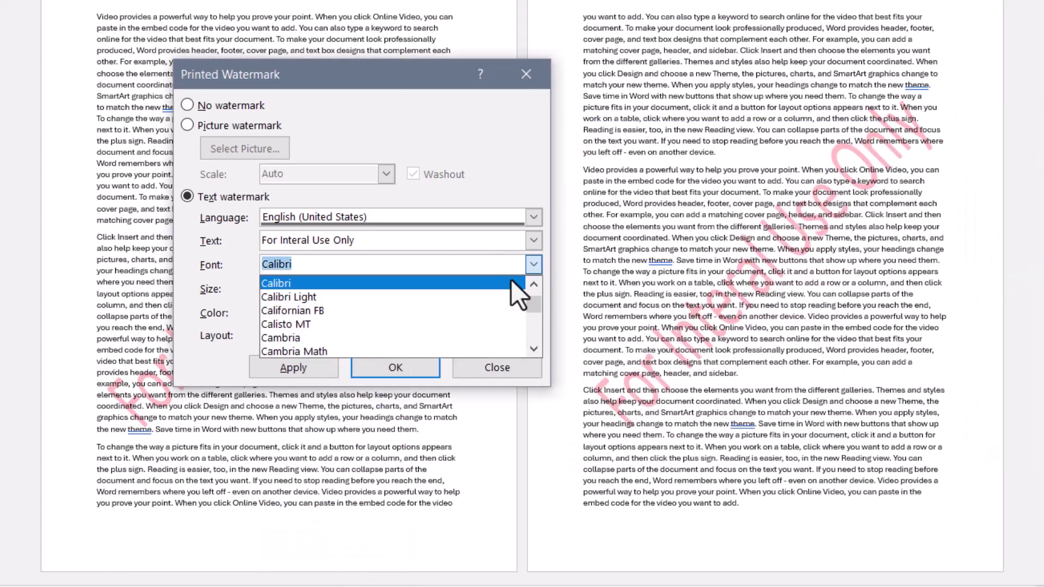
scroll(511, 279, "up", 3)
left_click(326, 289)
left_click(294, 367)
Change the watermark text to DRAFT with size left on Auto and apply it.
left_click(386, 287)
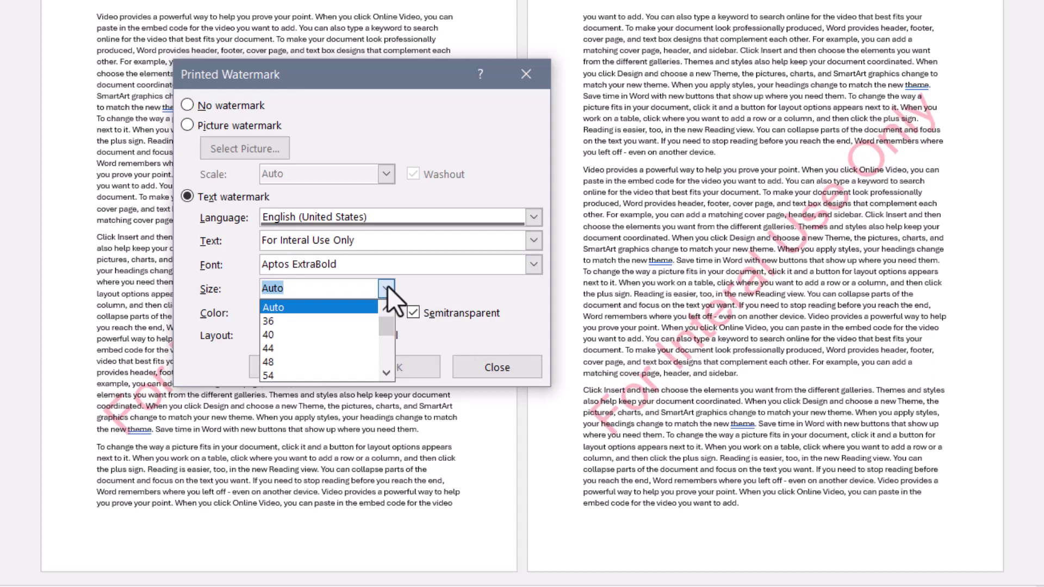
left_click(387, 246)
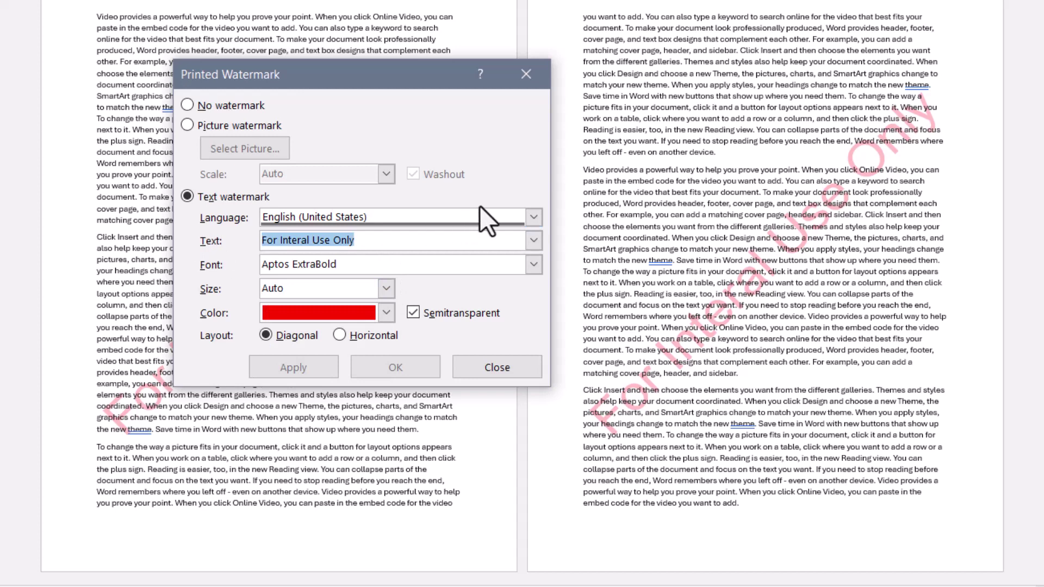
type("DRAFT")
key("Return")
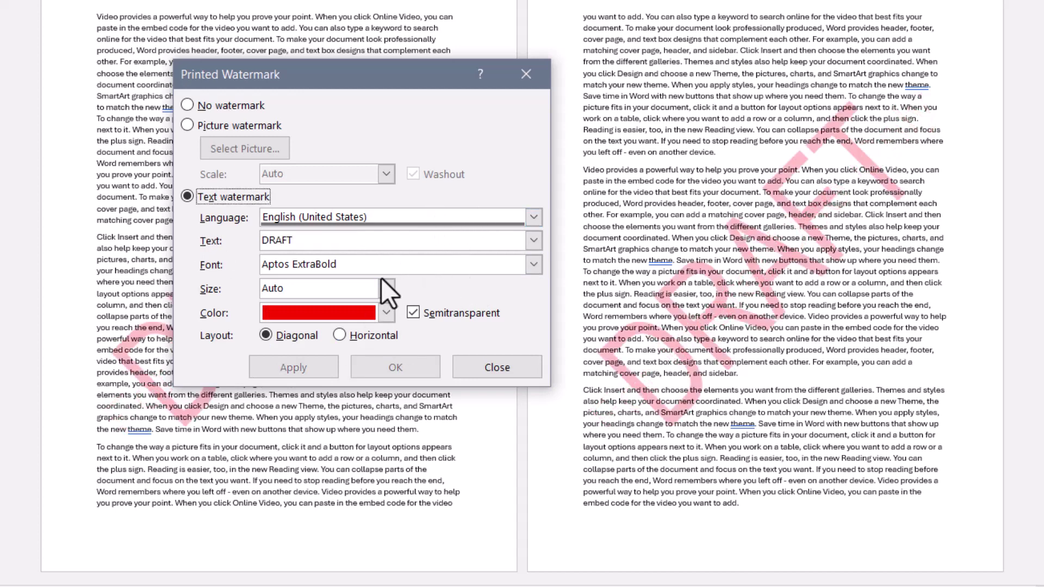
left_click(387, 288)
key("Escape")
left_click(386, 288)
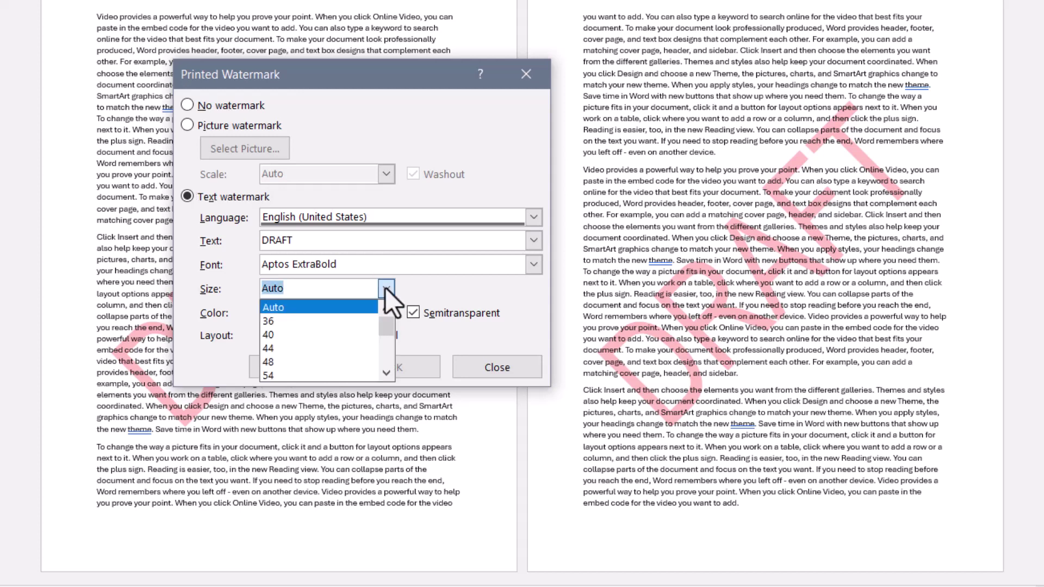
left_click(299, 348)
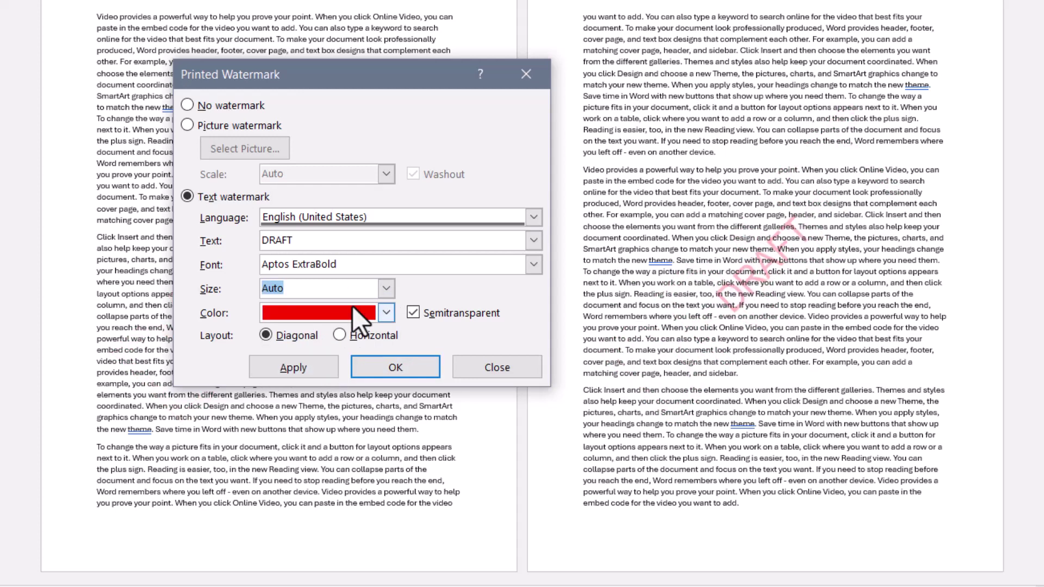
left_click(290, 367)
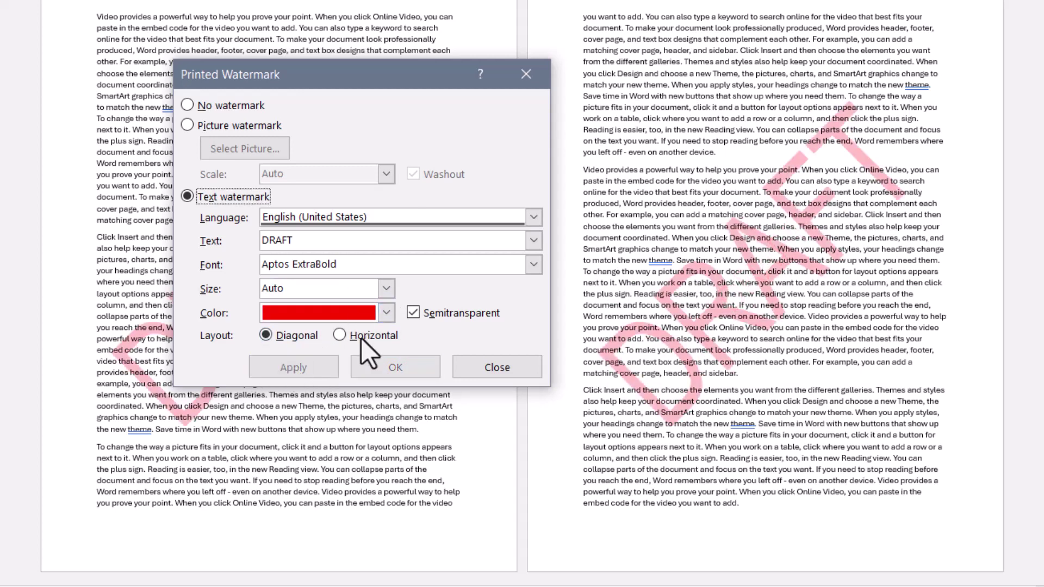
Try a horizontal layout, then switch back to diagonal.
left_click(359, 334)
left_click(304, 361)
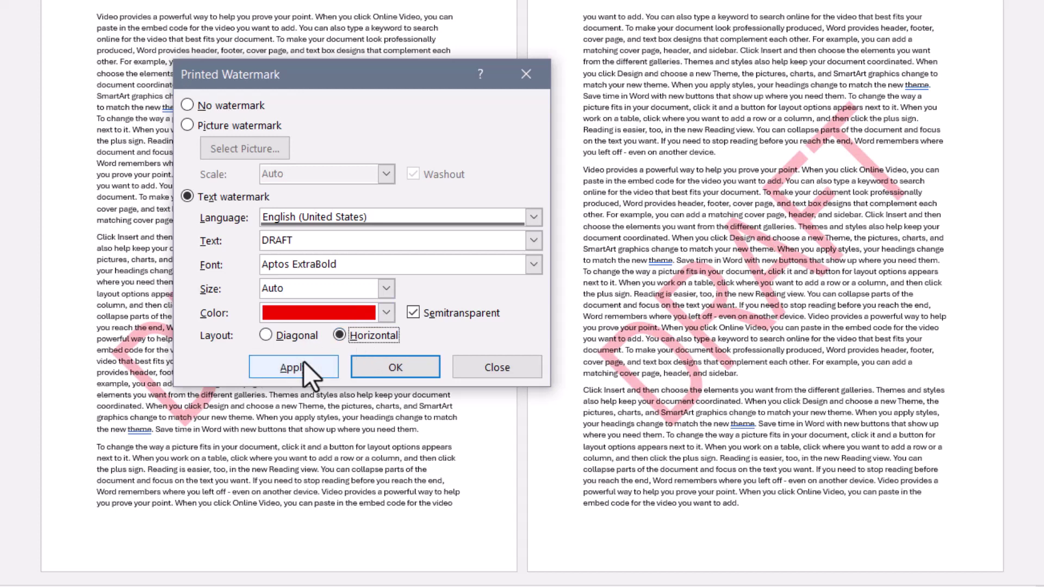
key("alt+d")
left_click(300, 364)
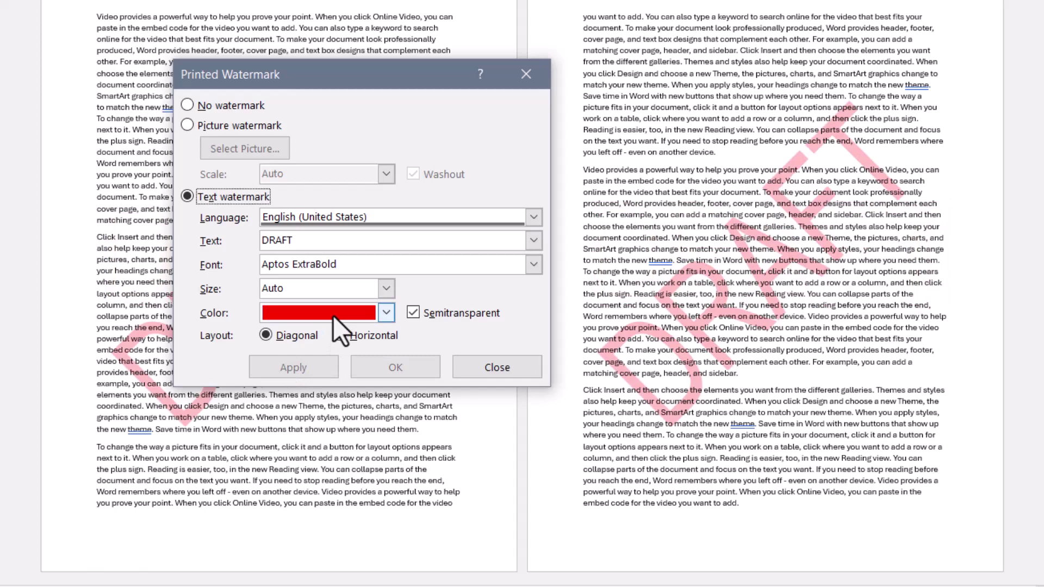
Remove the DRAFT watermark by choosing No watermark.
left_click(191, 104)
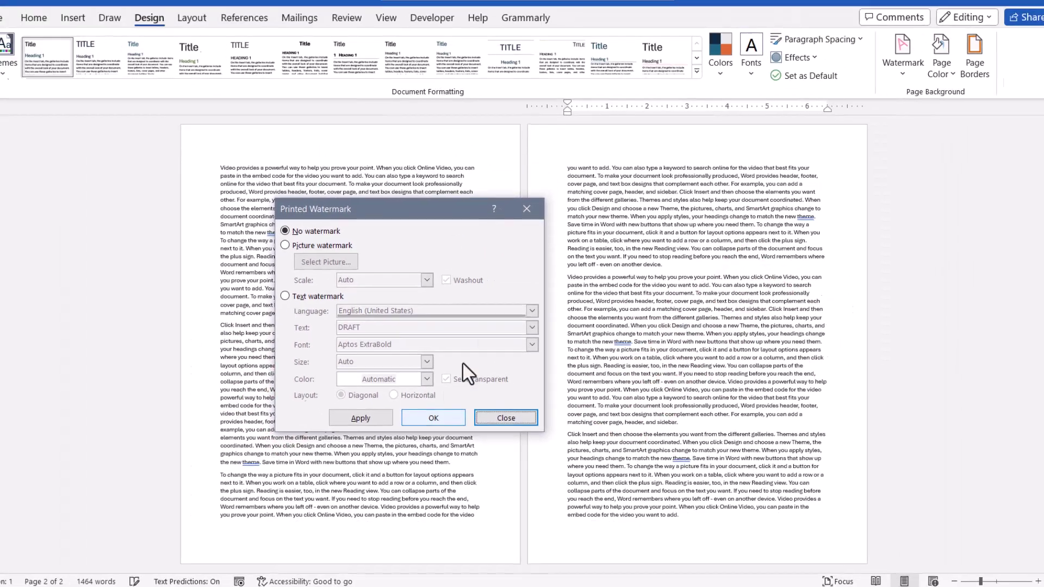
left_click(506, 417)
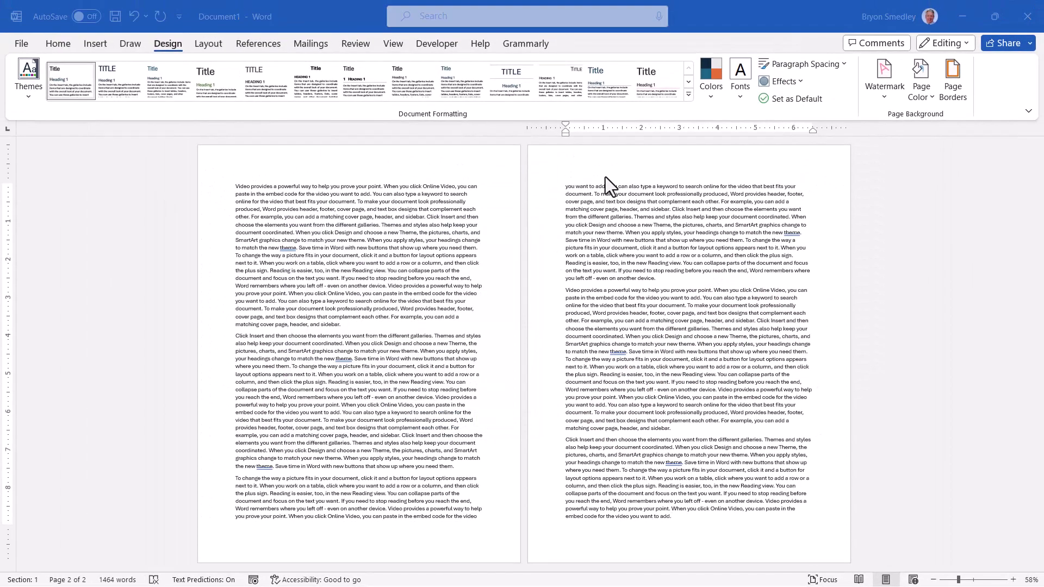
left_click(890, 81)
Choose a picture watermark and browse from a file to the PNG logos folder.
left_click(816, 408)
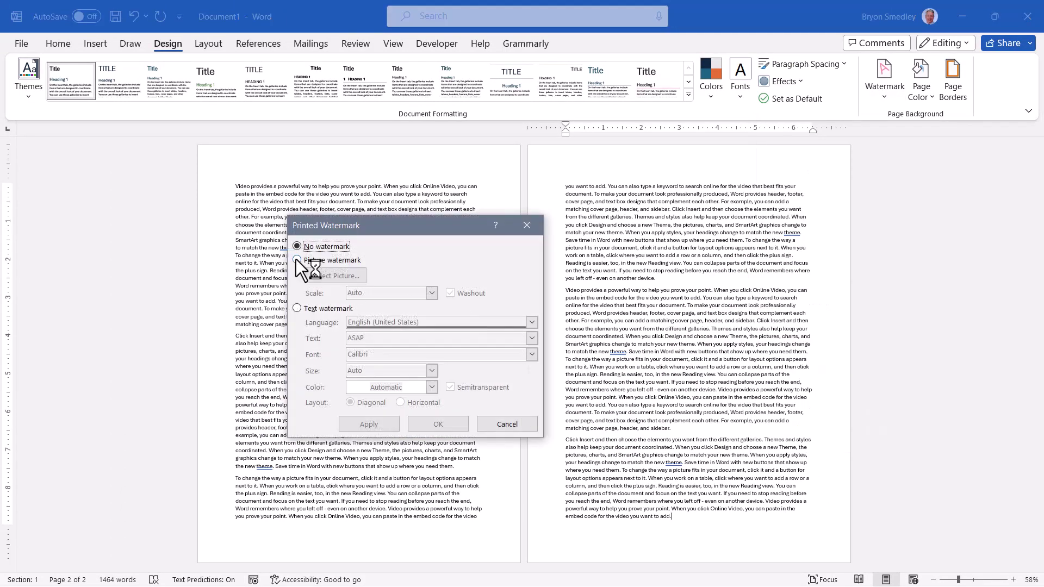
left_click(297, 259)
left_click(332, 272)
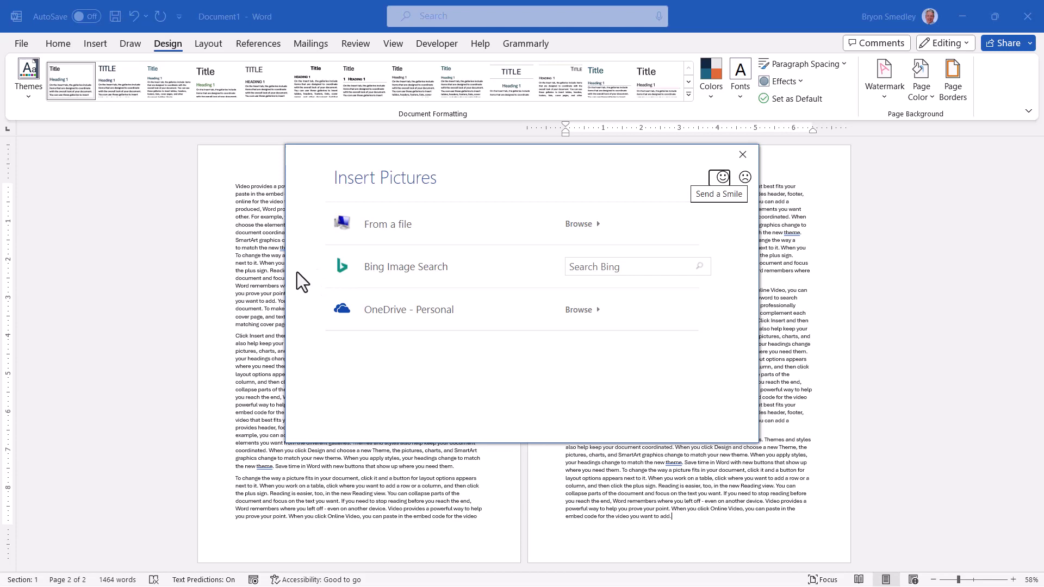
left_click(608, 225)
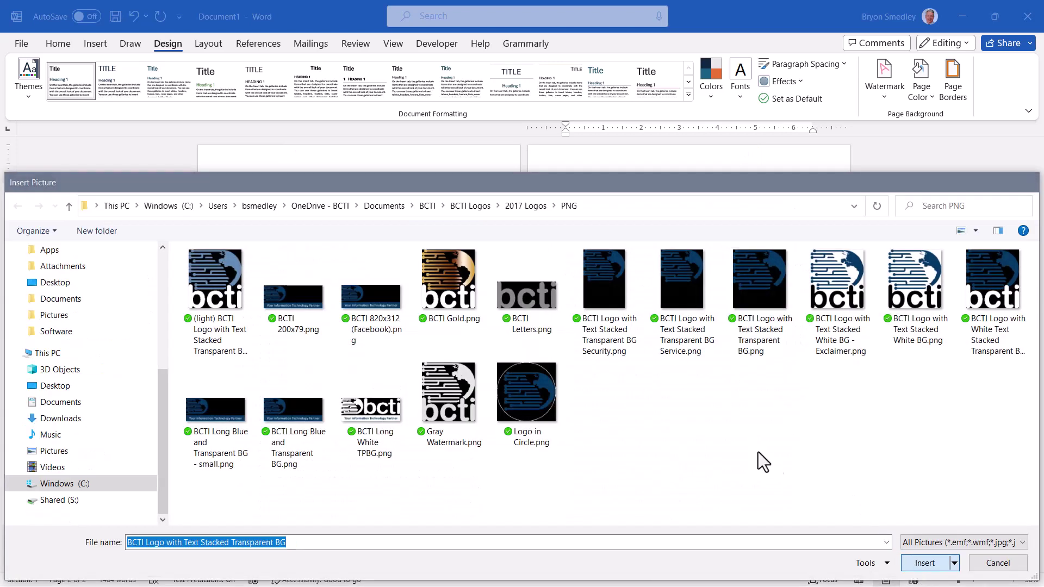
Insert the company logo as the picture watermark, then turn off Washout.
key("Return")
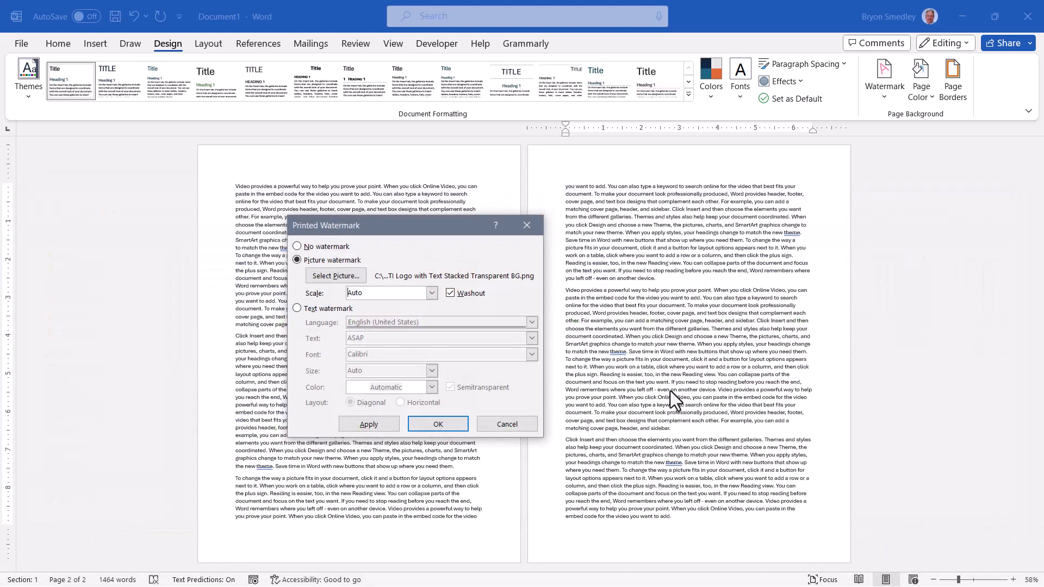
left_click(371, 424)
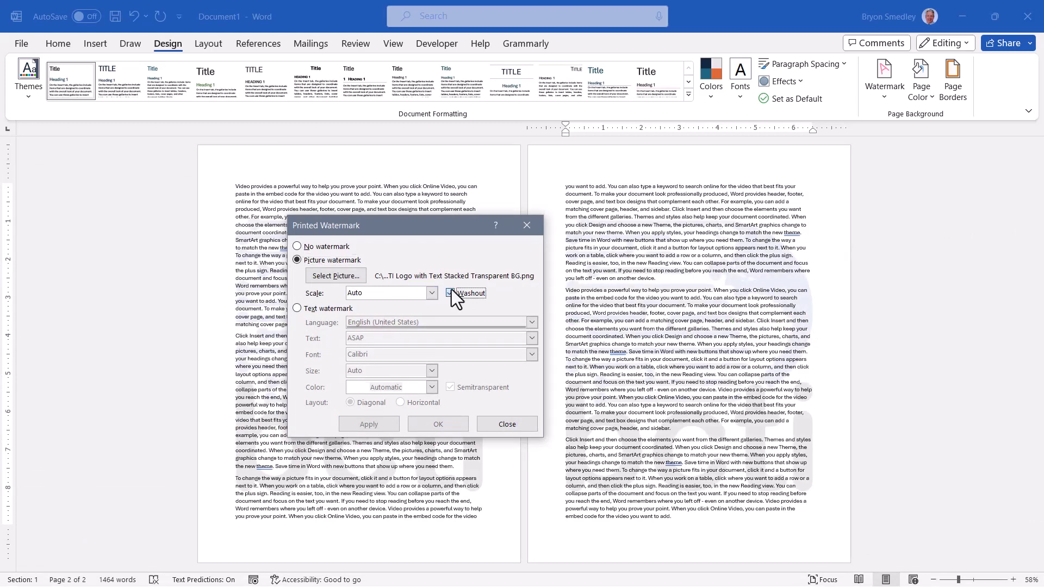
left_click(451, 293)
left_click(368, 424)
Try the logo watermark at 200% and then 50% scale.
left_click(431, 293)
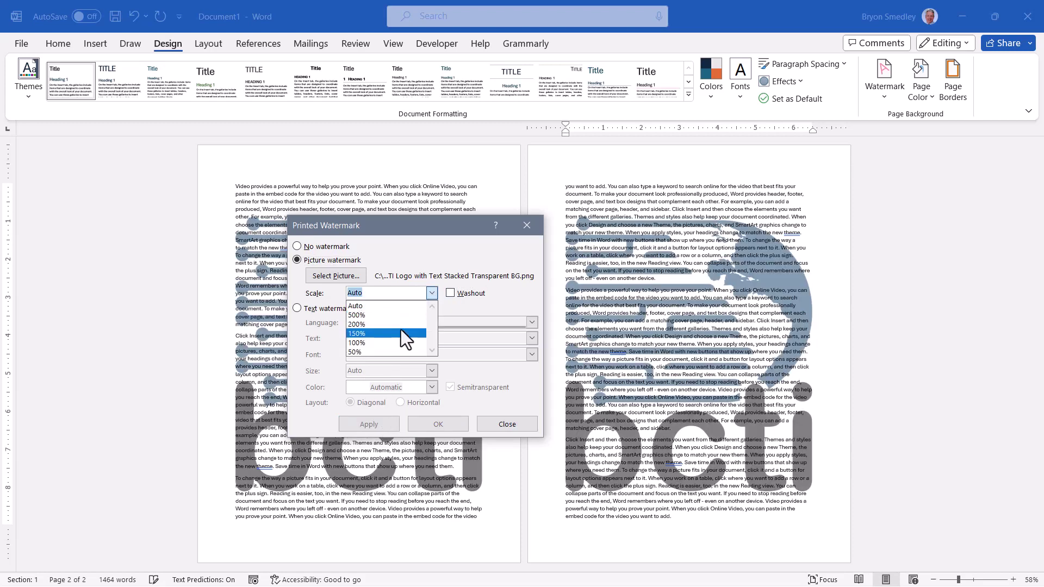
left_click(359, 324)
left_click(368, 424)
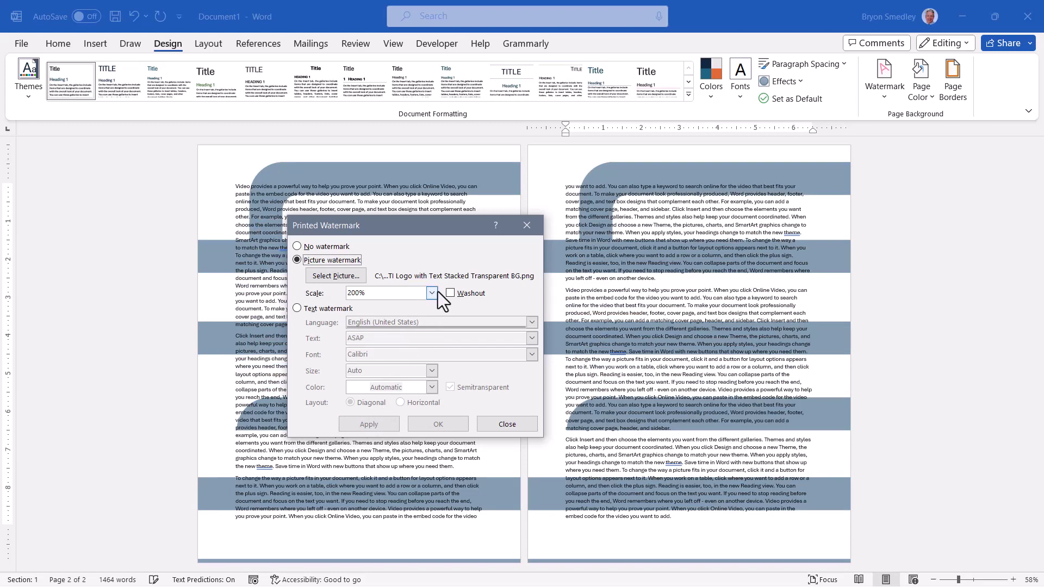
left_click(432, 293)
left_click(376, 353)
left_click(376, 419)
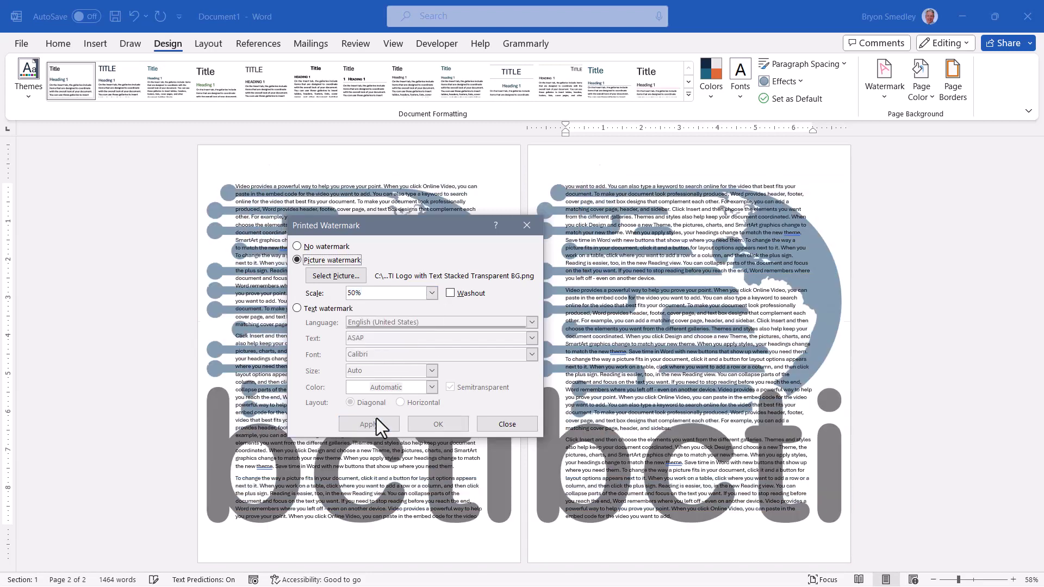
Set the logo scale to 10%, then 30% with Washout on, and close the settings.
left_click(370, 293)
type("10")
key("alt+a")
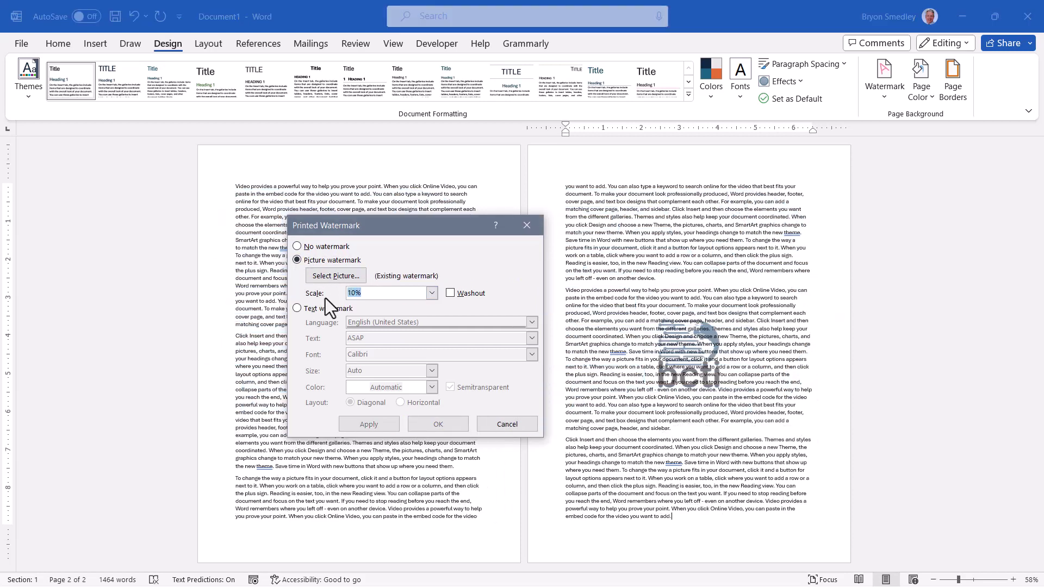
type("39")
key("BackSpace")
type("0")
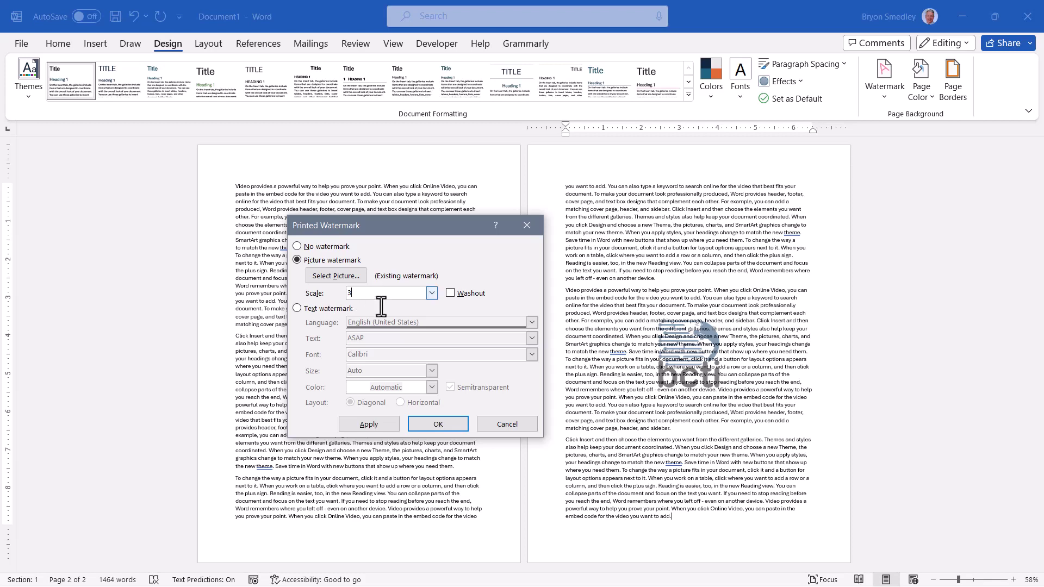
left_click(382, 424)
left_click(451, 293)
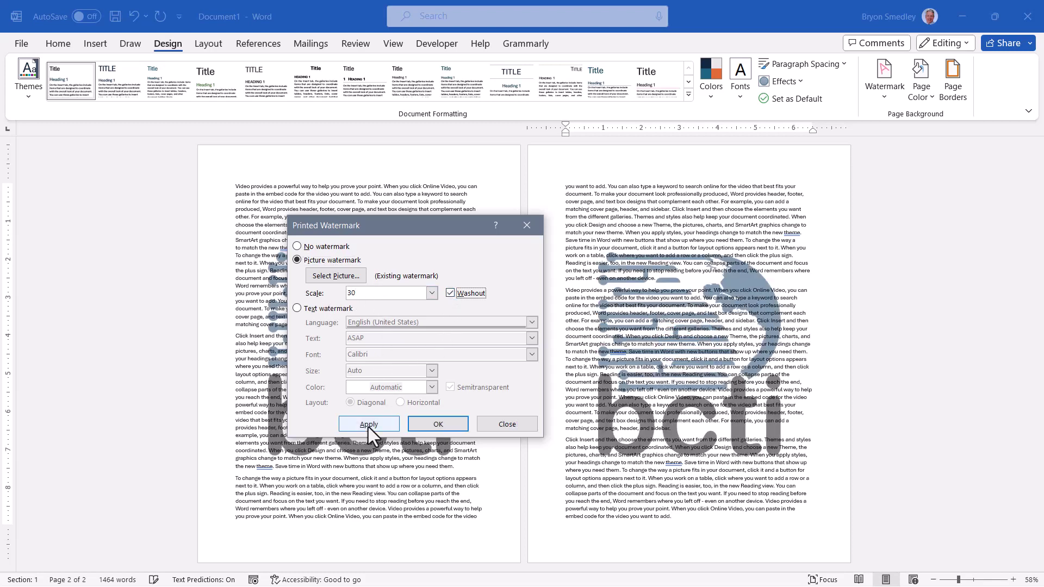
left_click(369, 425)
left_click(505, 425)
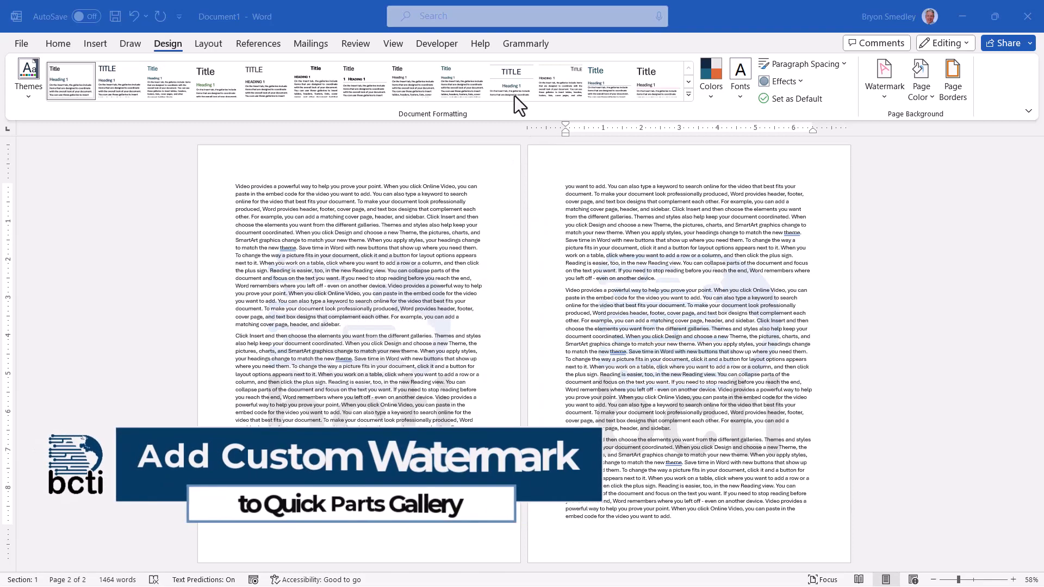
Create a new blank document.
left_click(875, 77)
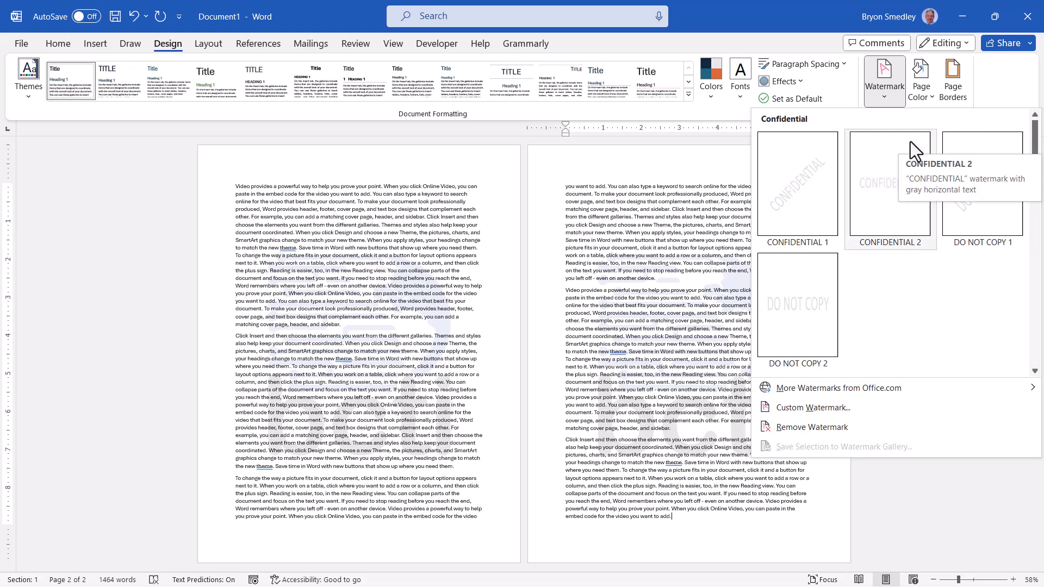
left_click(21, 44)
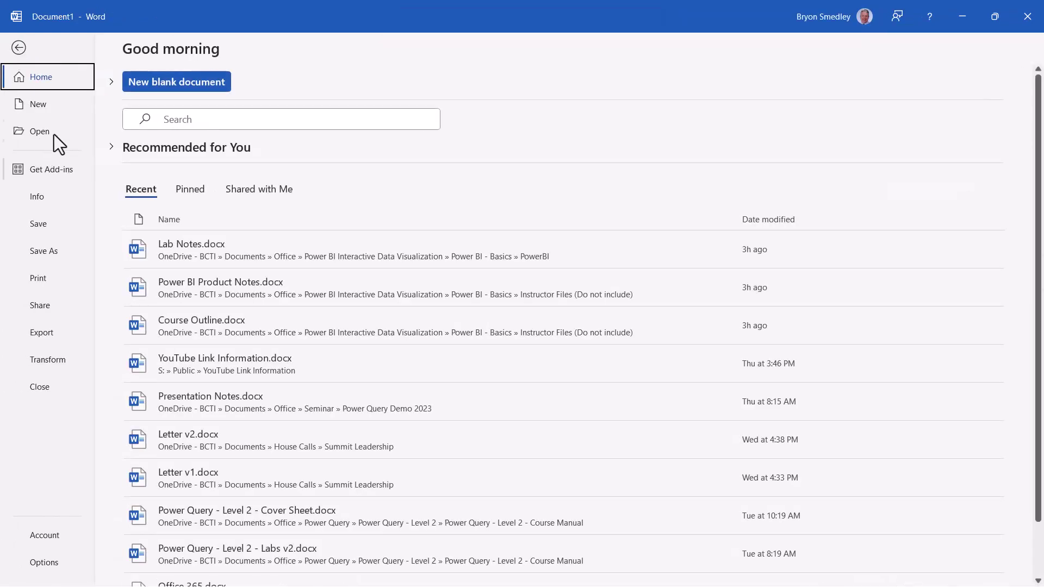
left_click(34, 99)
left_click(174, 153)
Add the bcti globe logo as a washed-out picture watermark at automatic scale.
left_click(167, 40)
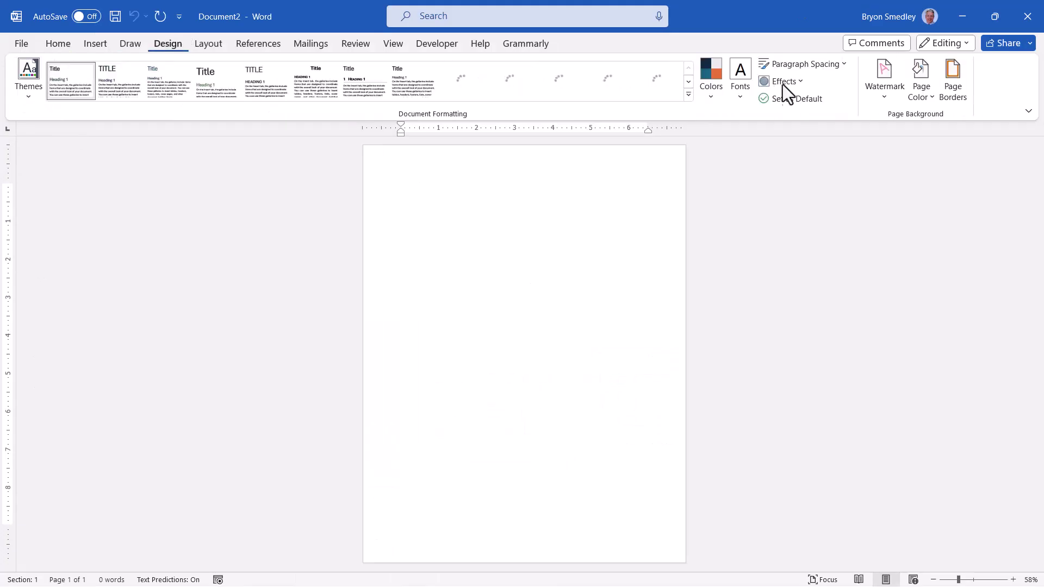
left_click(885, 81)
left_click(827, 407)
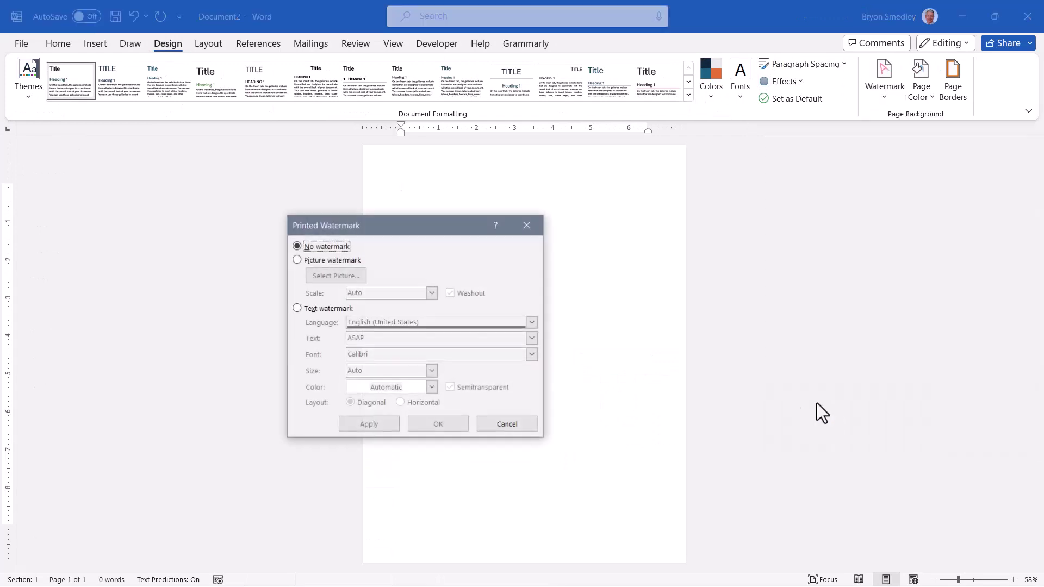
left_click(311, 256)
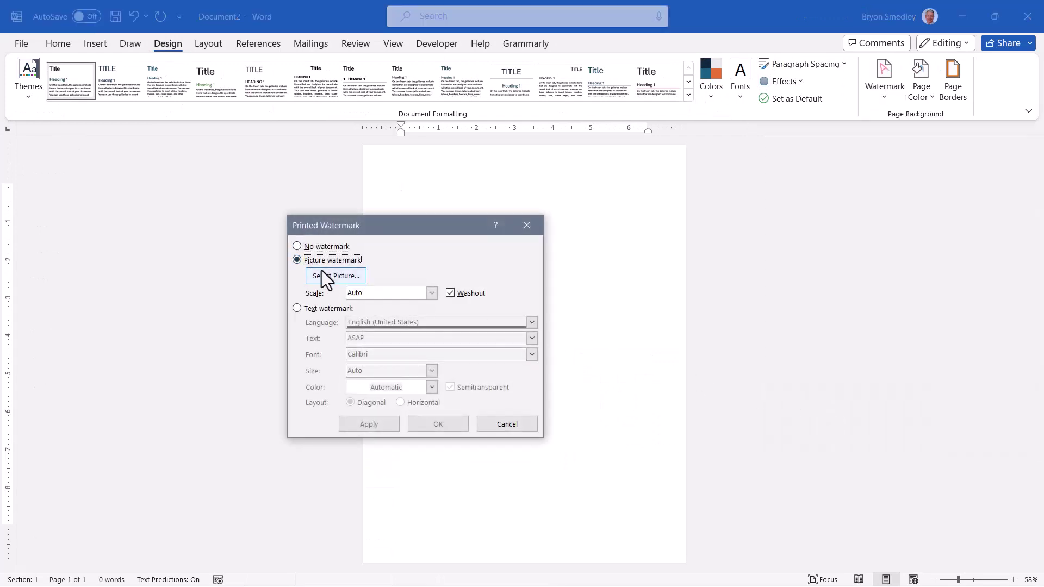
left_click(334, 275)
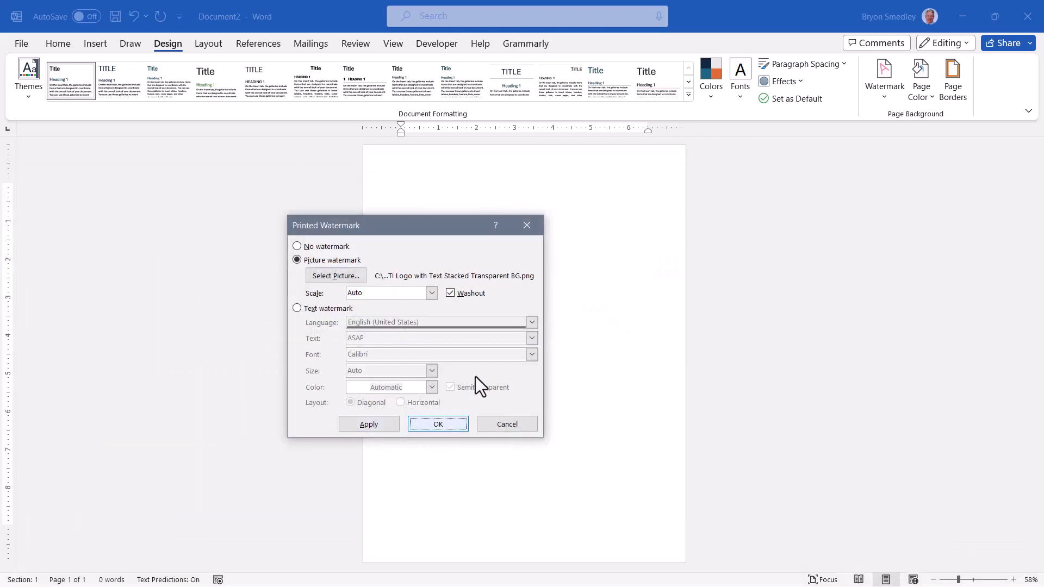
key("Return")
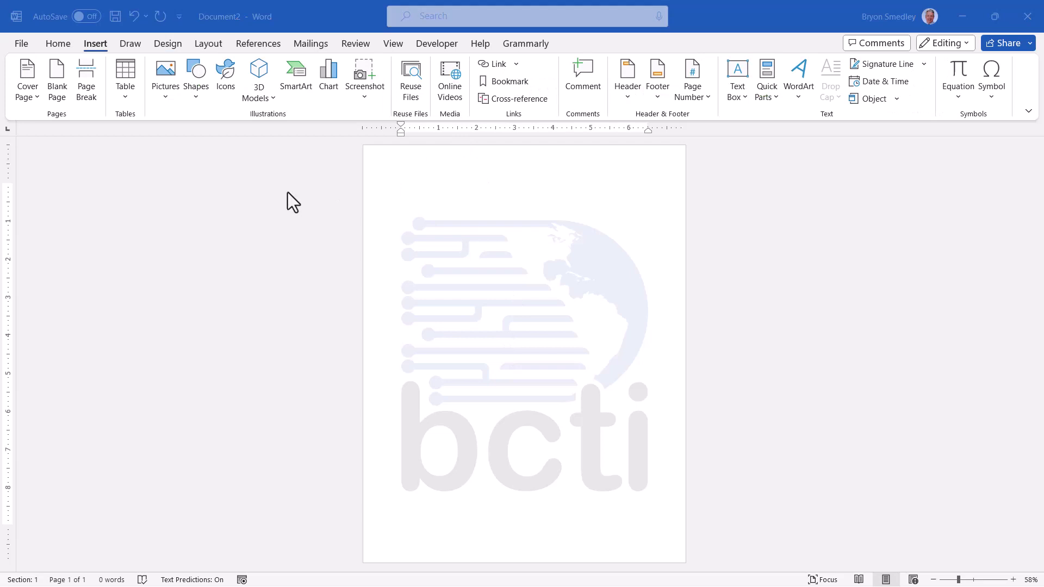
Edit the header, select the logo watermark with Ctrl+A, and show the Watermark gallery.
left_click(621, 72)
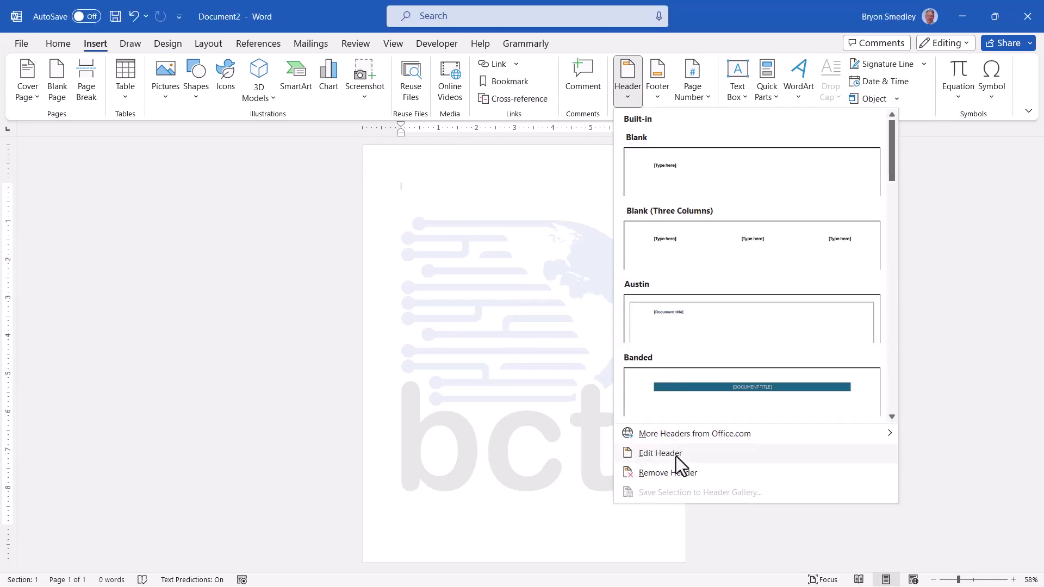
left_click(661, 453)
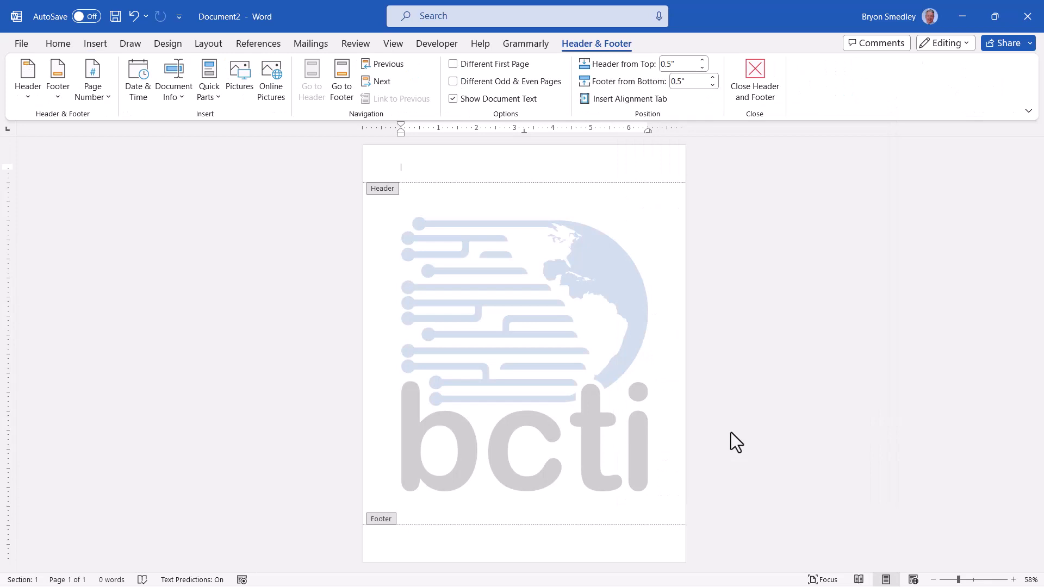
key("ctrl+a")
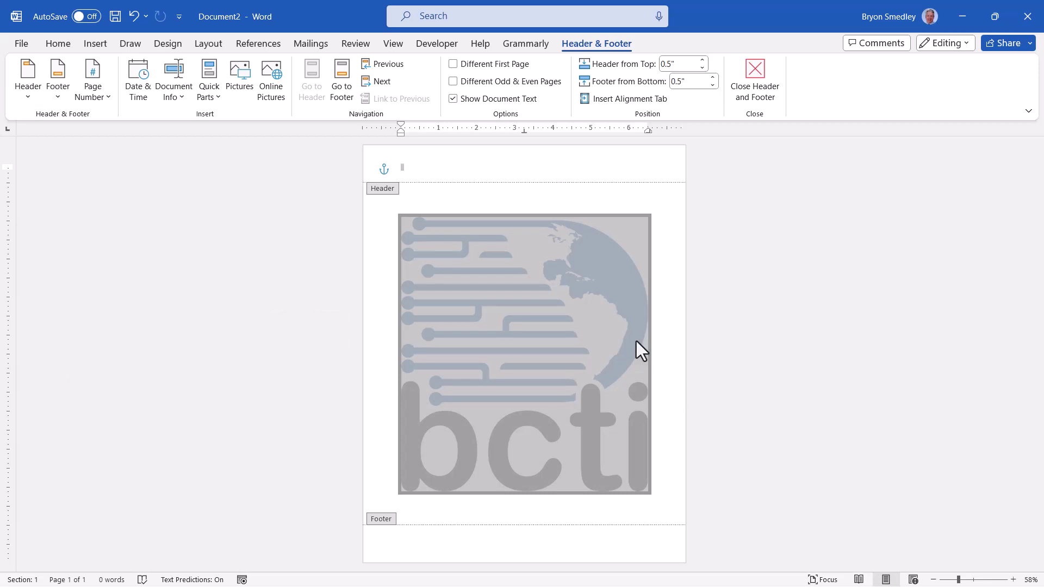
left_click(158, 46)
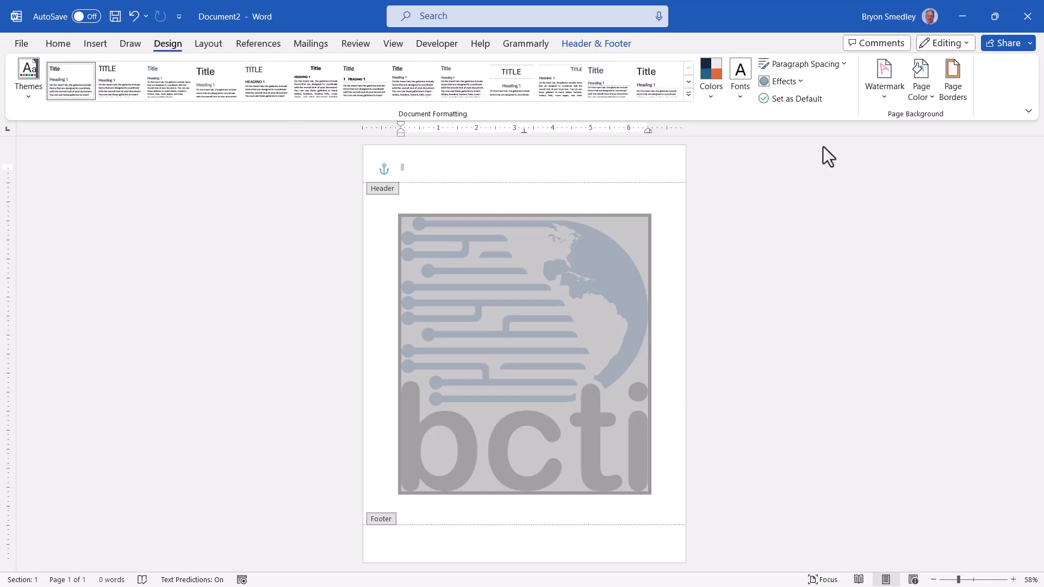
left_click(882, 80)
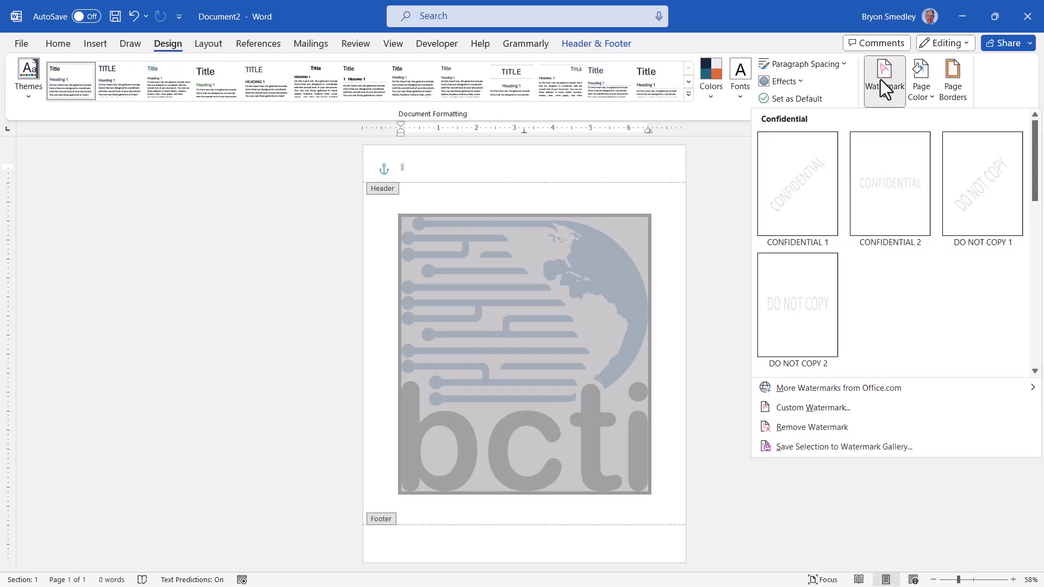
Save 'BCTI Watermark' in new category 'BCTI Watermarks', described 'Standard watermark for outgoing documents'.
left_click(948, 447)
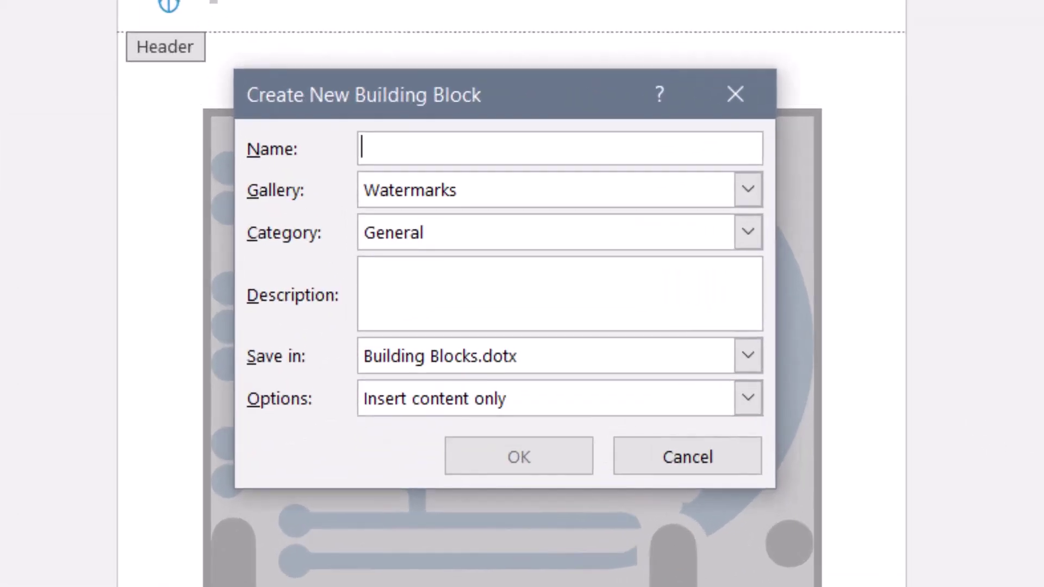
type("BCTI Wa")
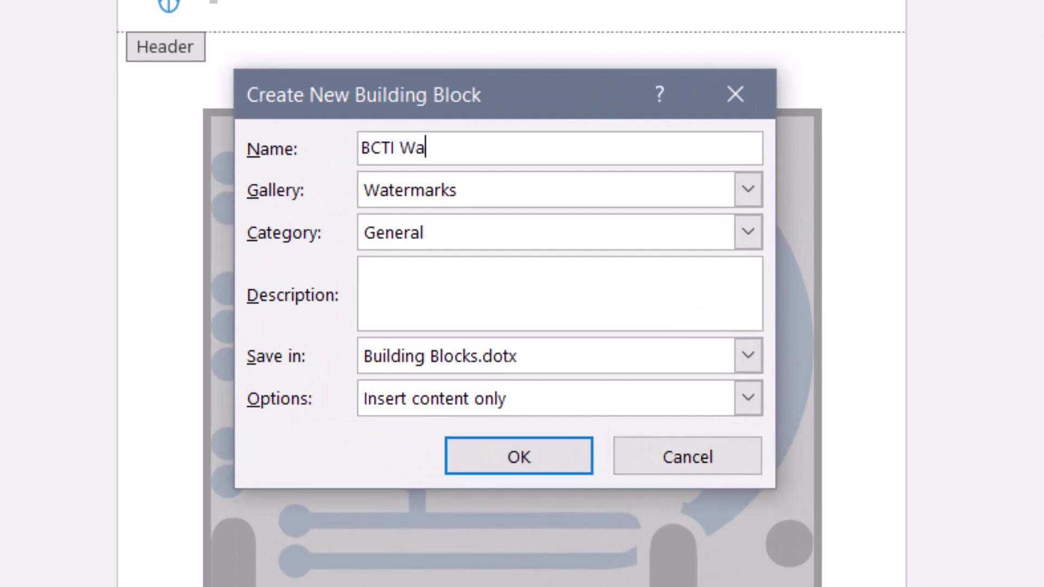
type("termark")
left_click(747, 232)
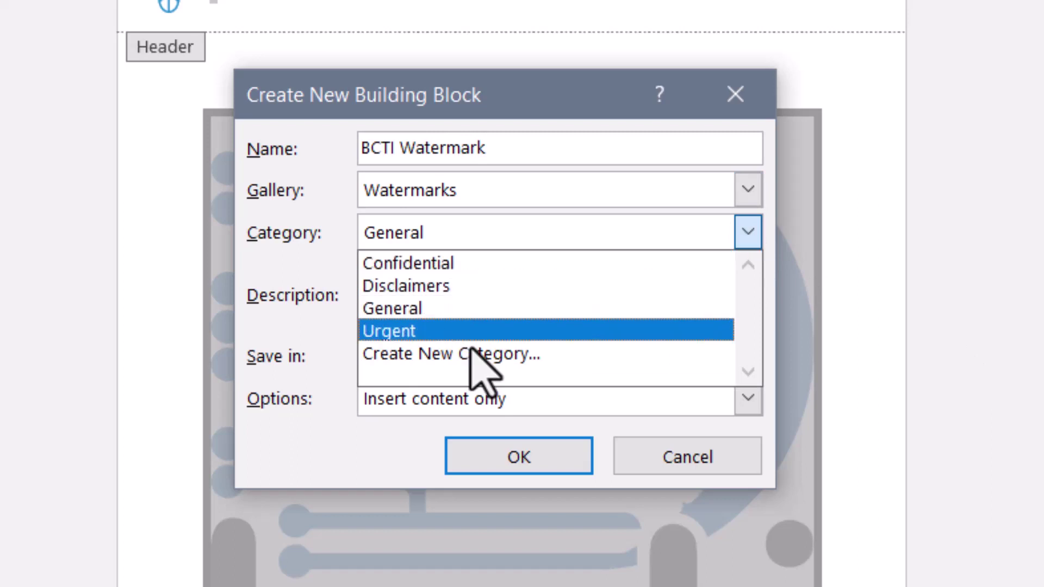
left_click(578, 359)
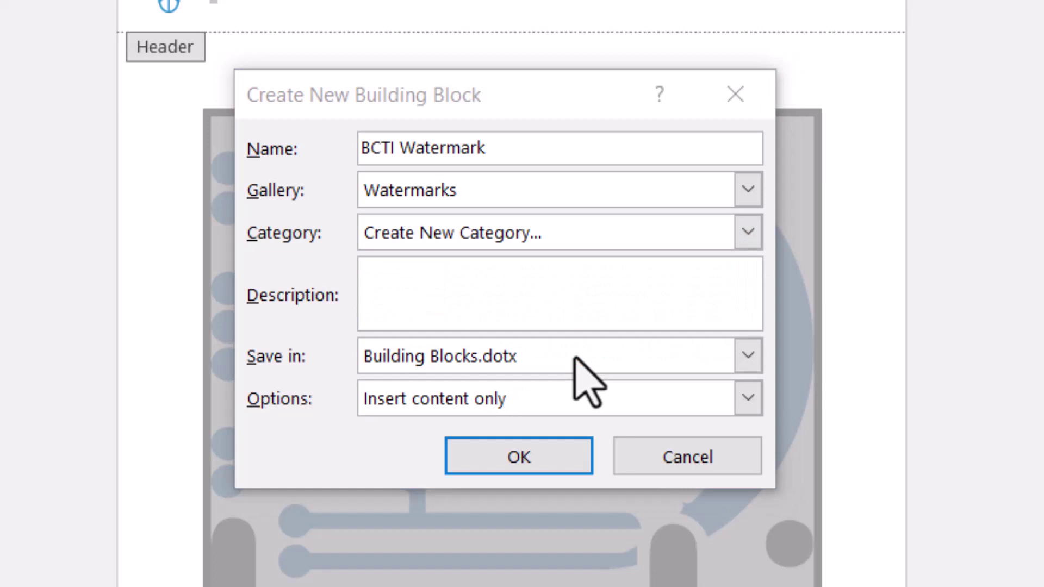
type("BCTI Waterma")
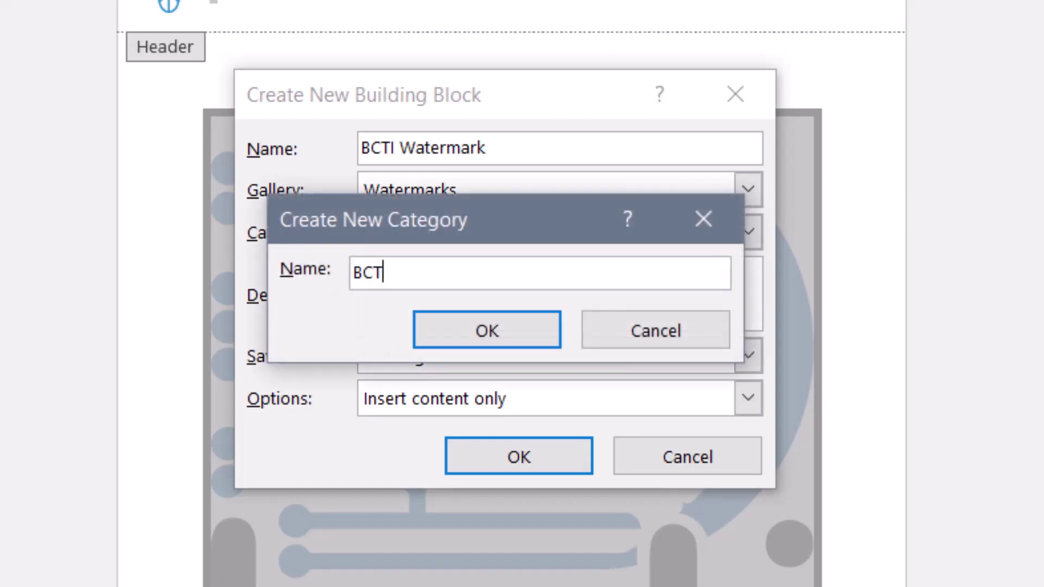
type("rks")
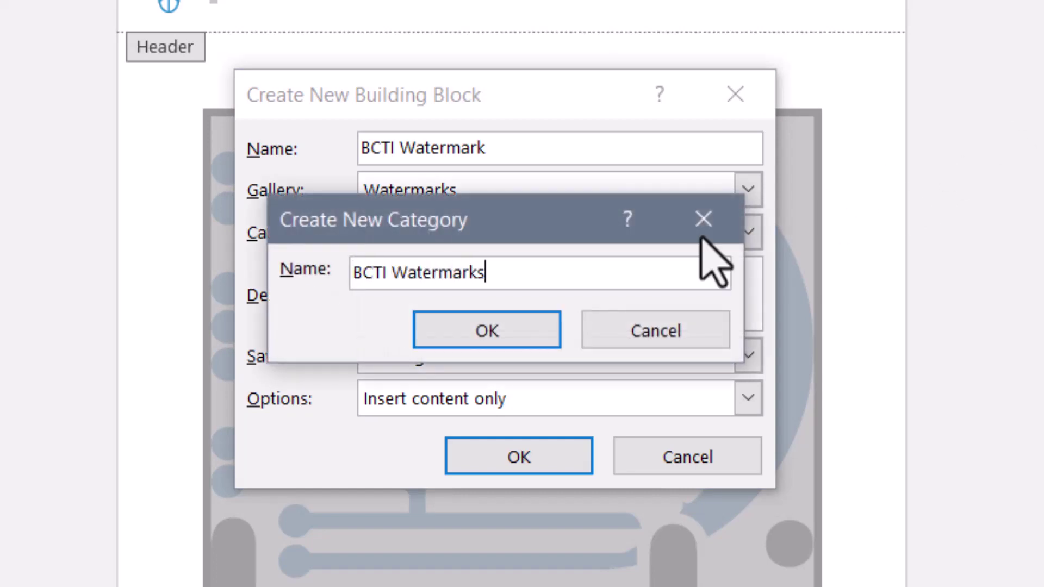
left_click(498, 326)
left_click(497, 298)
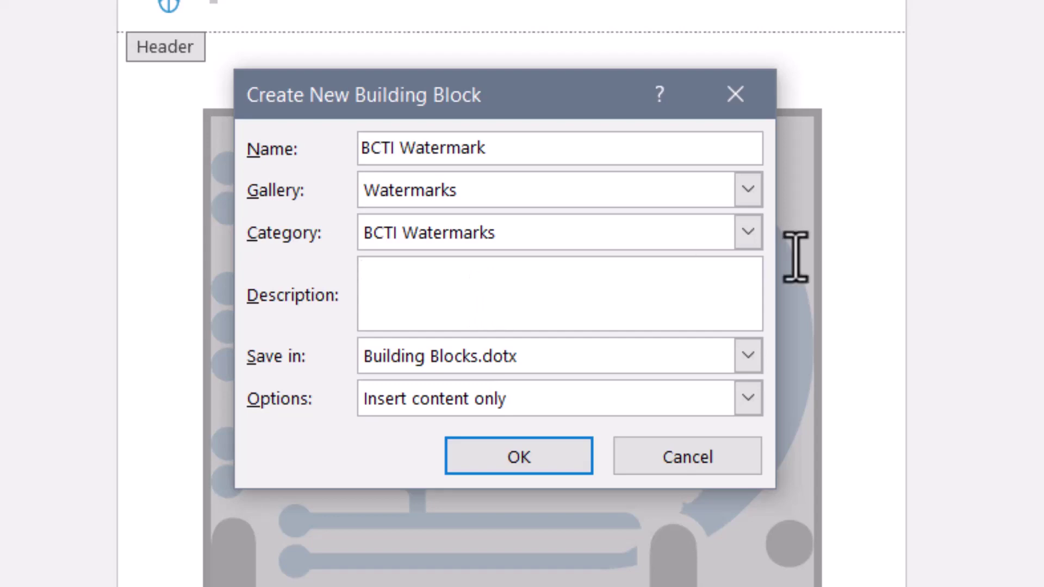
type("Standard watermark for outgoing documents")
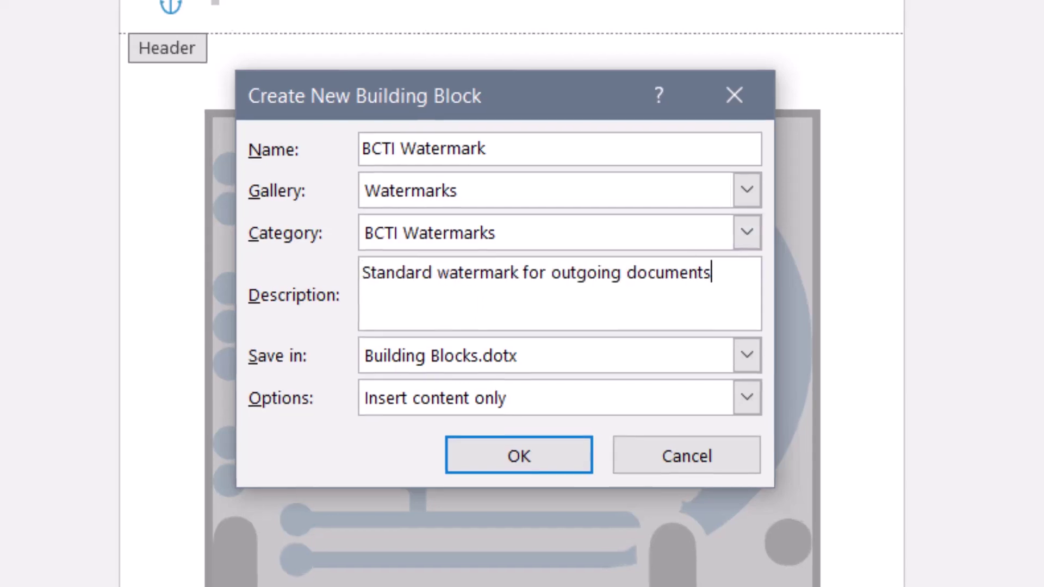
left_click(528, 468)
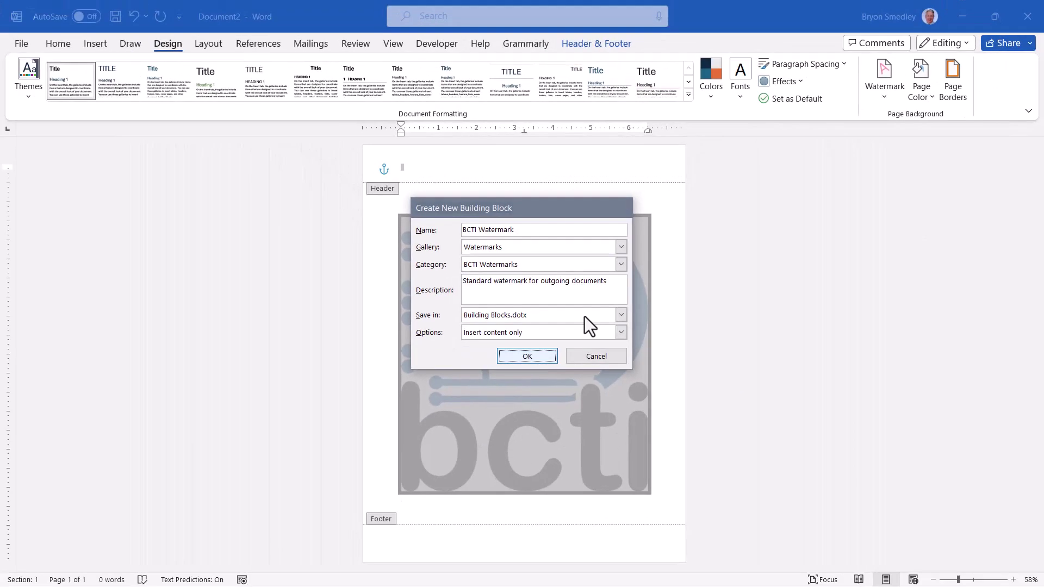
Close the logo document without saving and create a new blank document.
left_click(1027, 16)
left_click(583, 457)
left_click(22, 36)
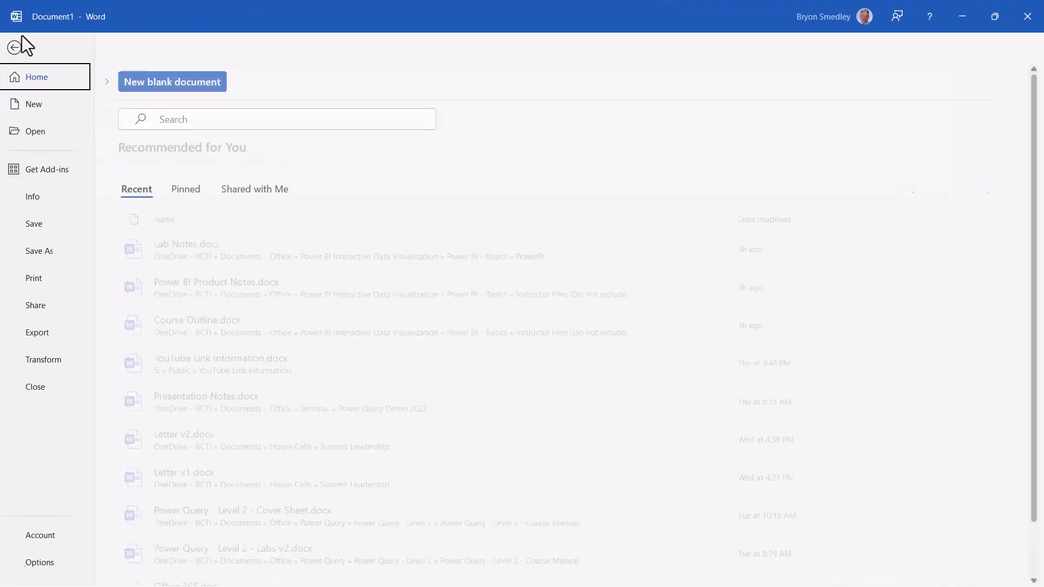
left_click(131, 81)
Apply the BCTI Watermark from the gallery to the blank and two-page documents.
left_click(157, 45)
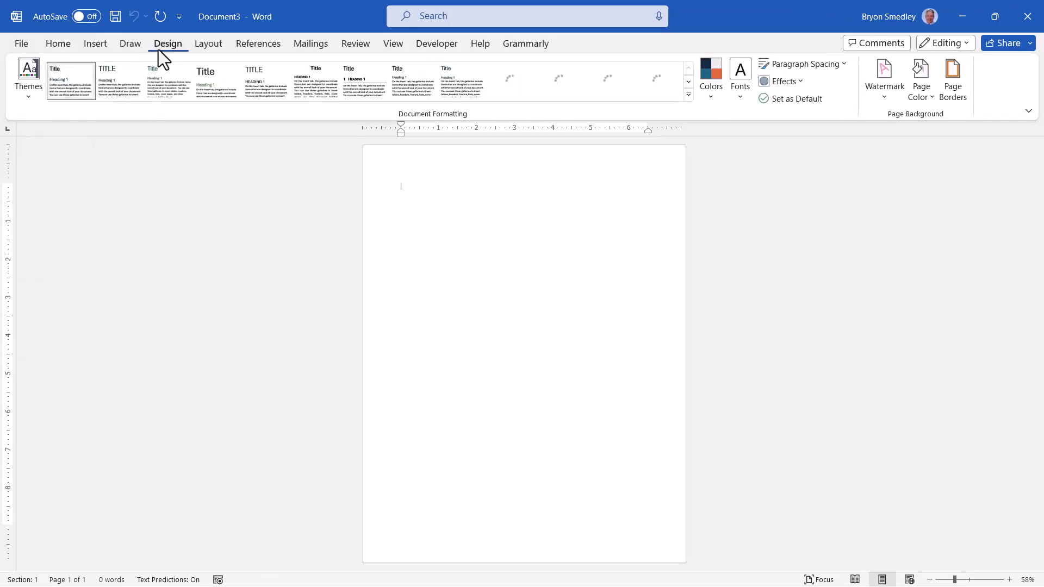
left_click(885, 79)
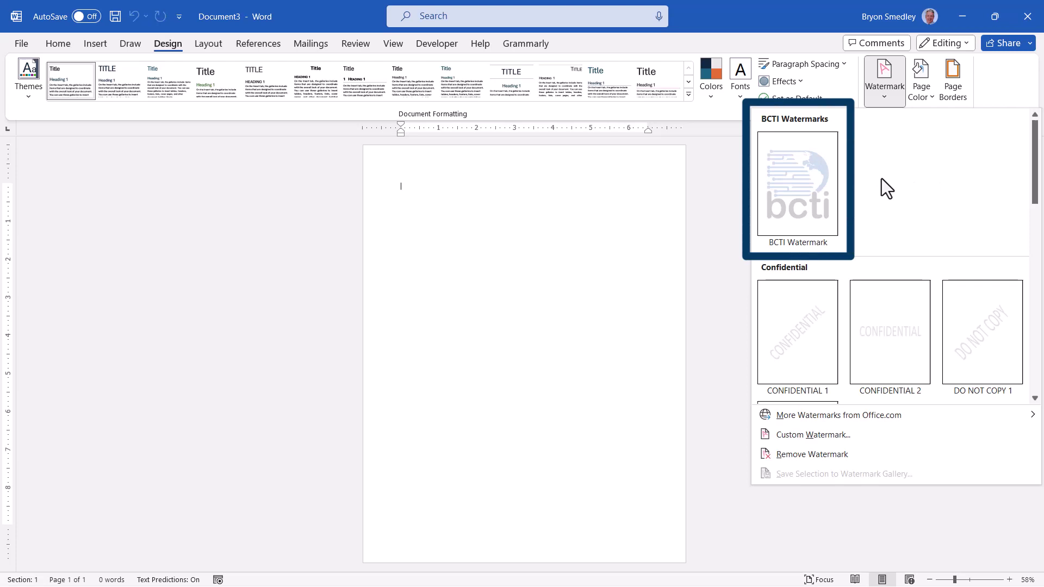
left_click(795, 171)
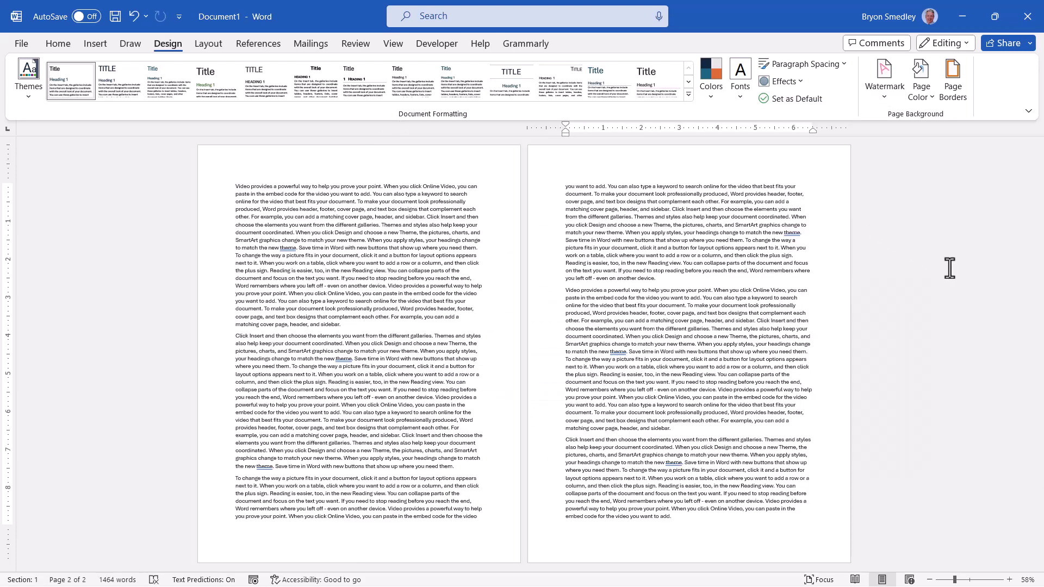
left_click(890, 77)
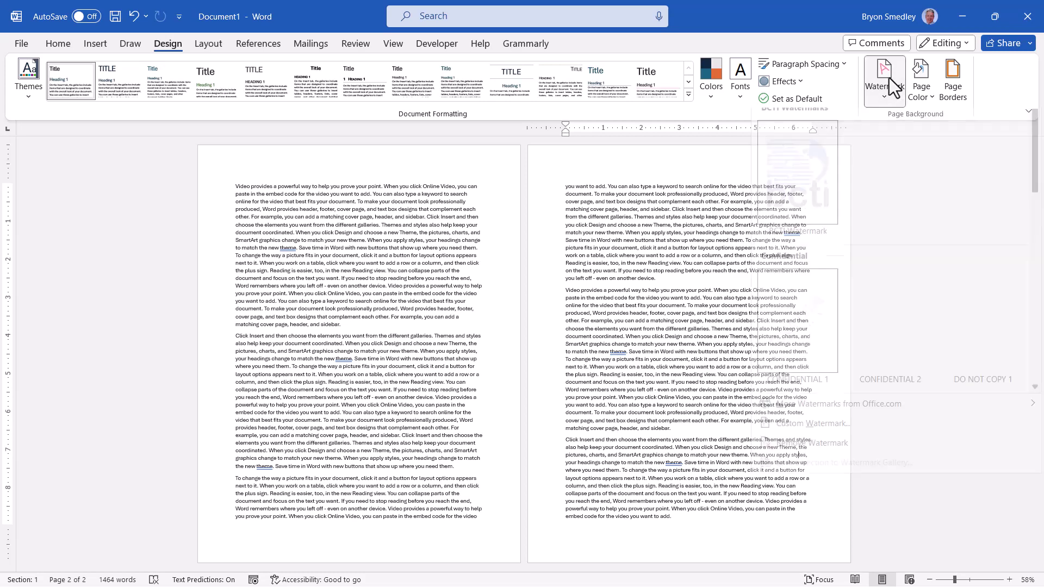
left_click(814, 149)
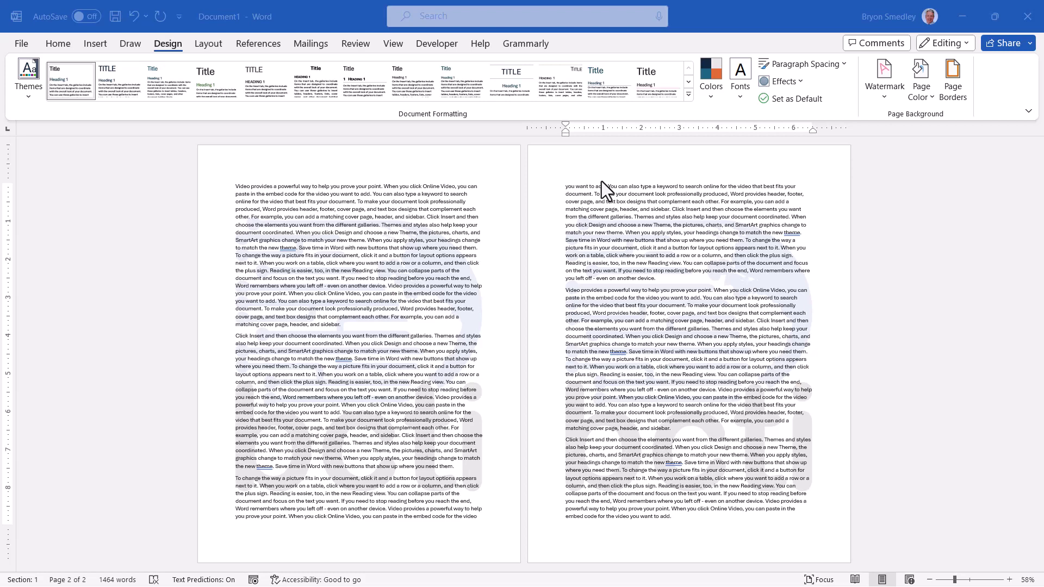
left_click(886, 77)
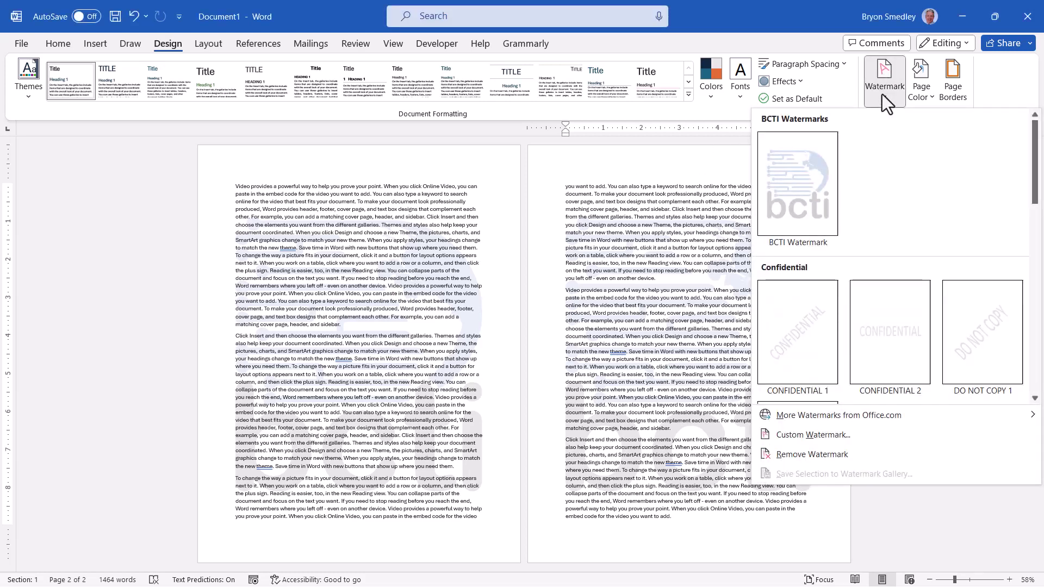
left_click(817, 431)
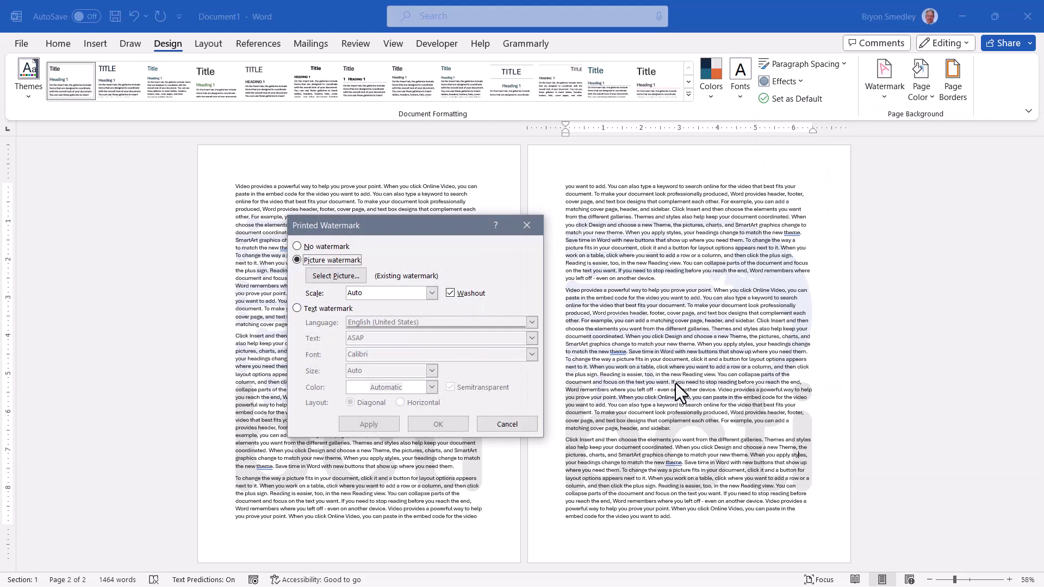
left_click(497, 419)
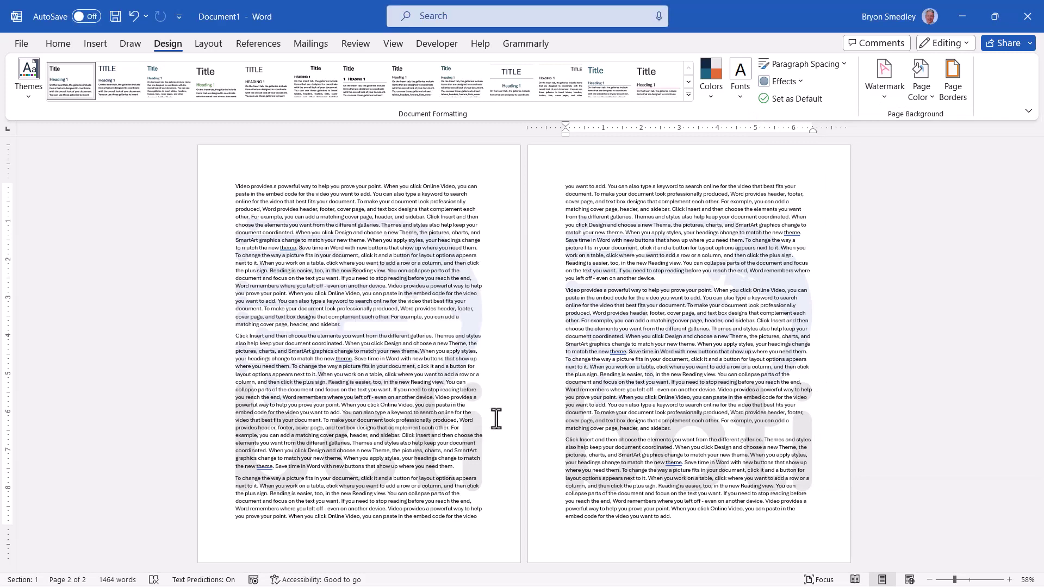
left_click(894, 87)
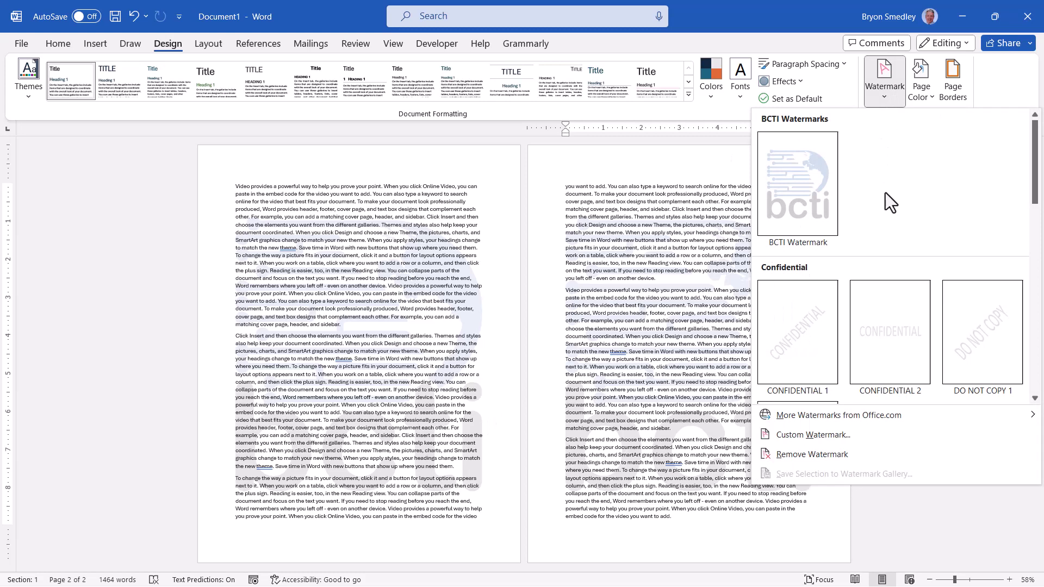
right_click(781, 174)
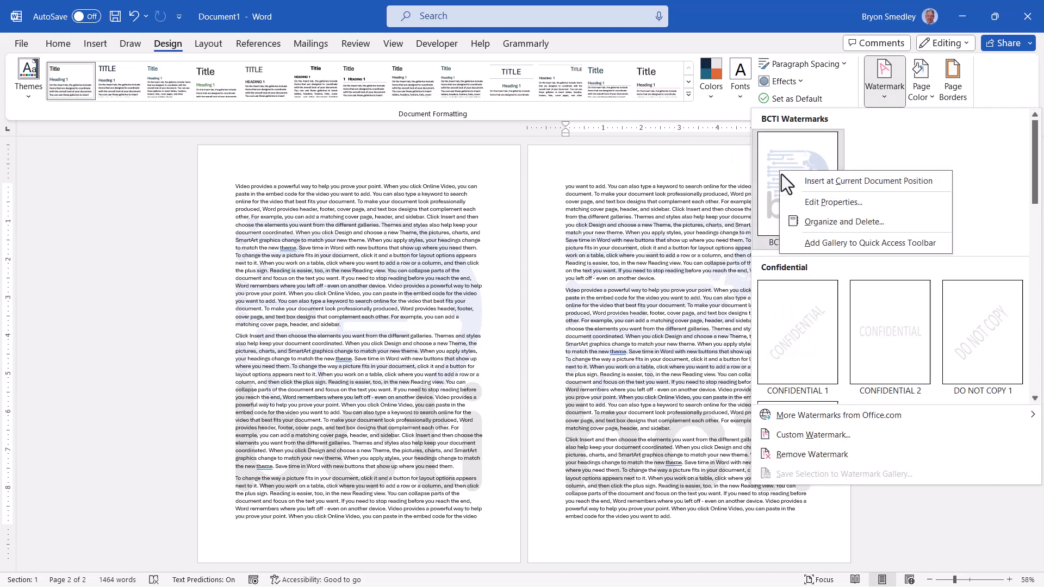
left_click(801, 201)
left_click(623, 265)
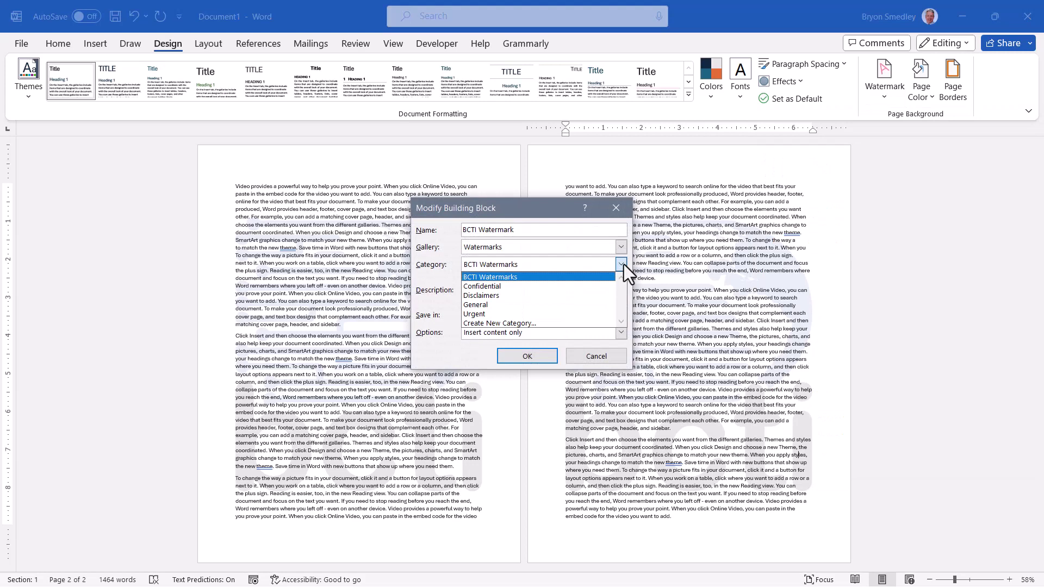
left_click(624, 264)
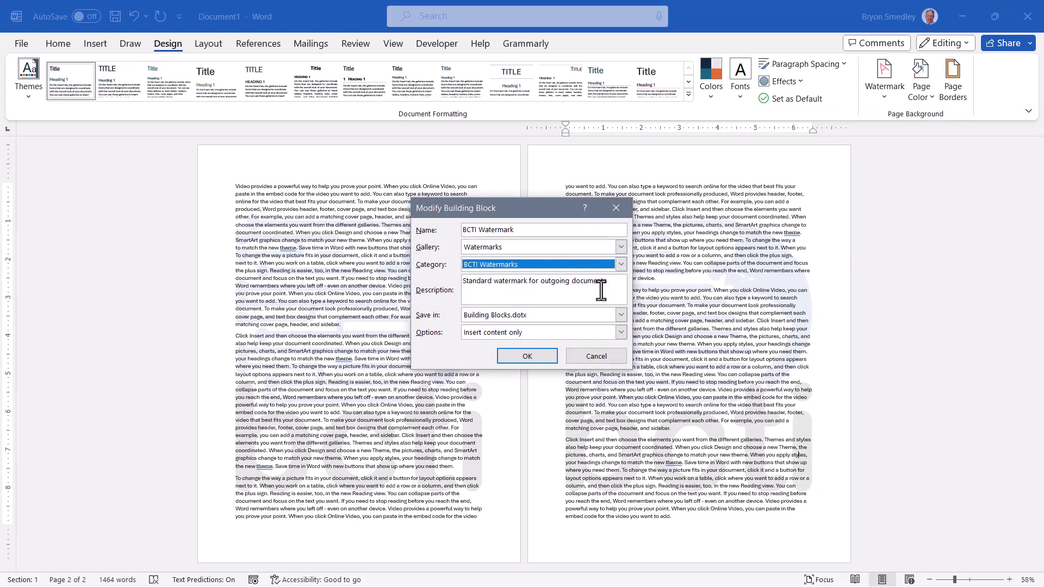
left_click(607, 354)
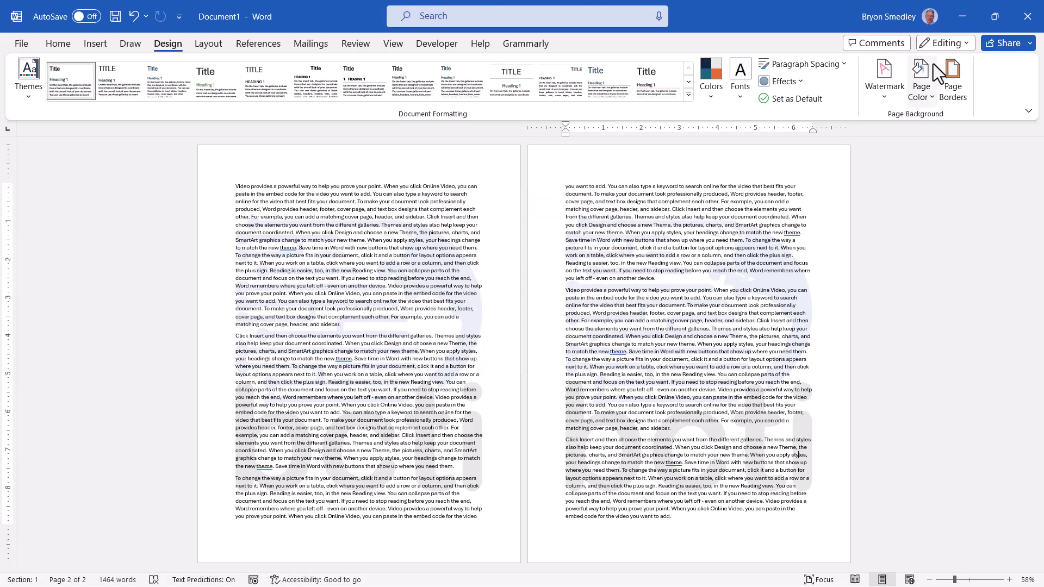
Open the Building Blocks Organizer from the BCTI Watermark gallery entry and check its properties without changes.
left_click(890, 74)
right_click(818, 165)
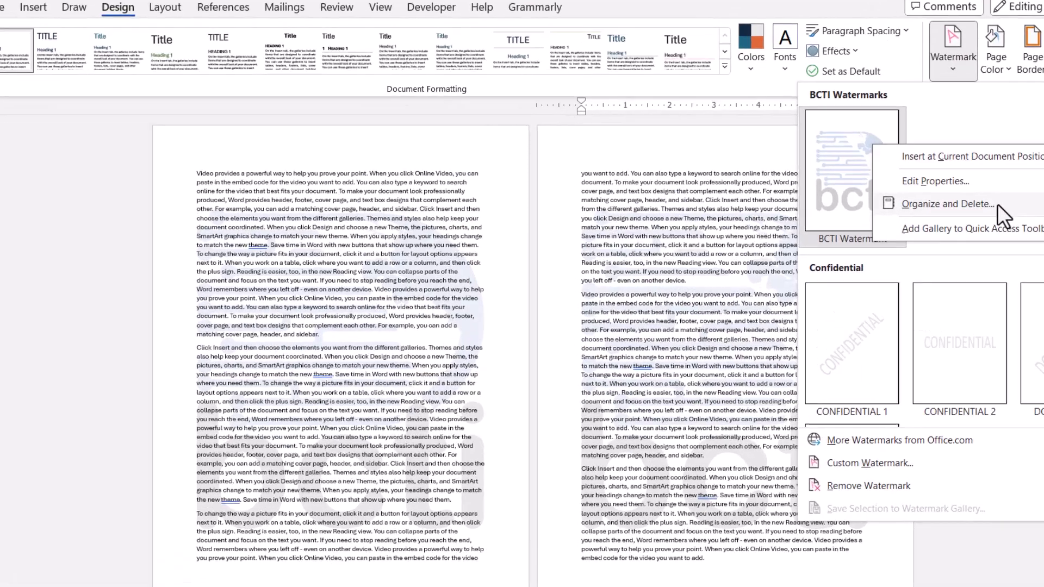
left_click(922, 214)
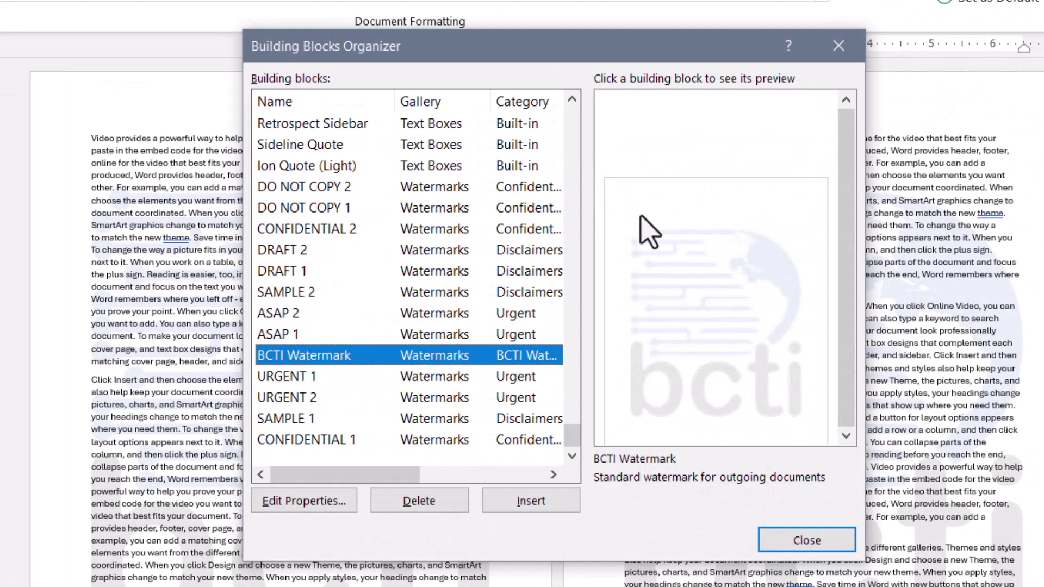
left_click(333, 512)
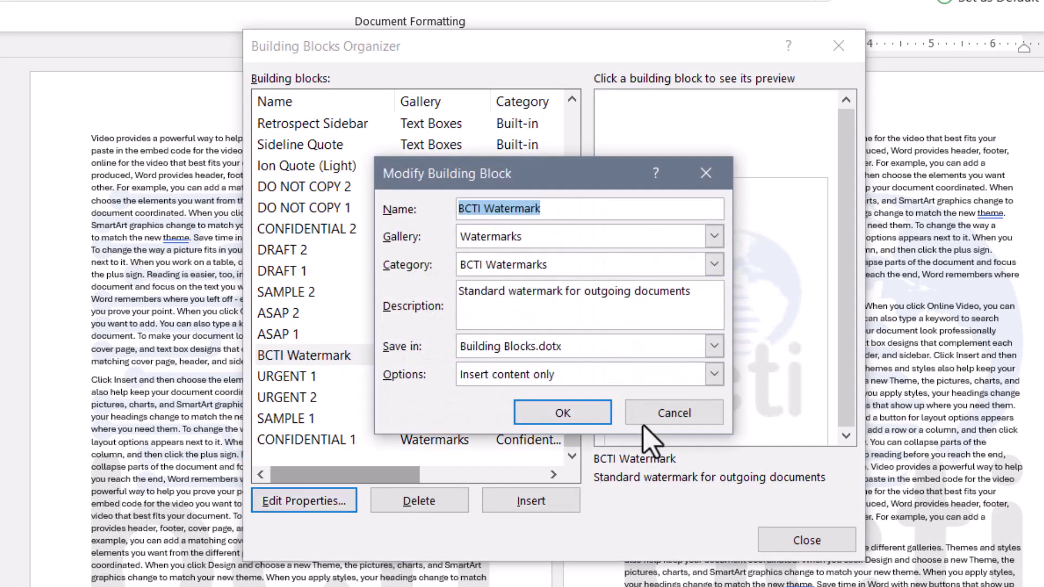
left_click(675, 414)
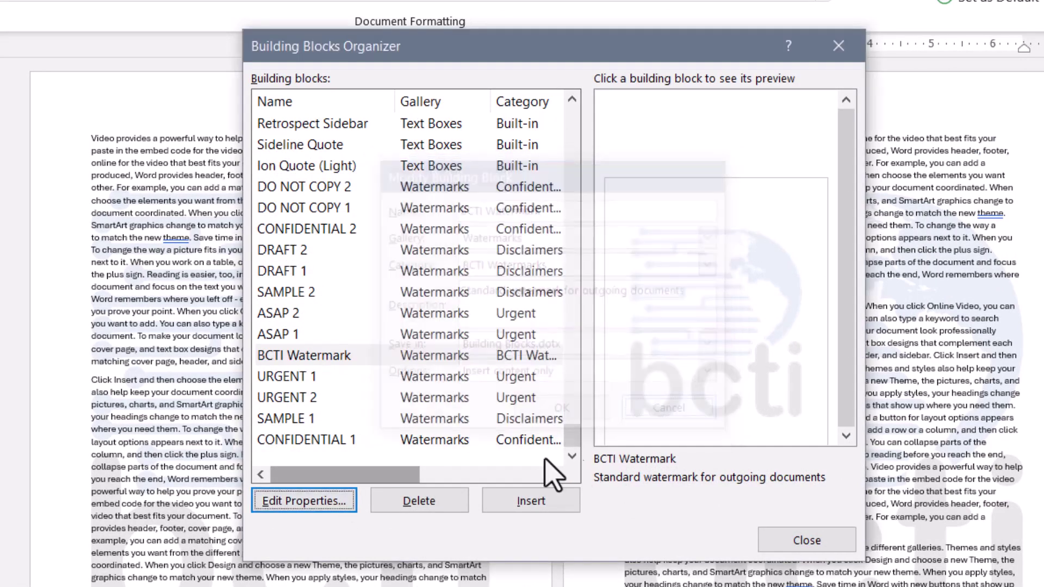
Delete the BCTI Watermark building block, confirm the deletion, and close the organizer.
left_click(460, 503)
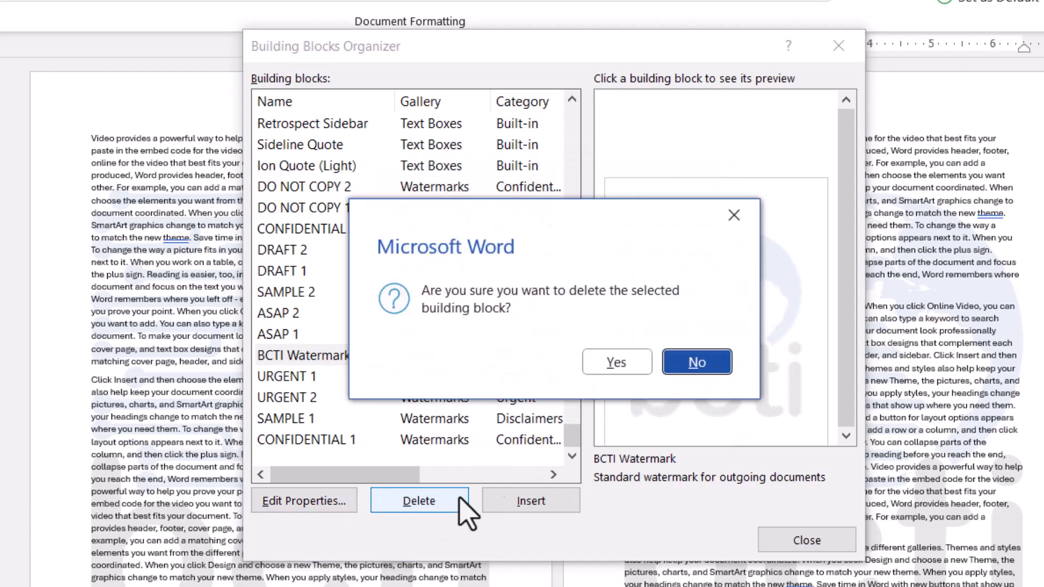
left_click(610, 362)
left_click(773, 541)
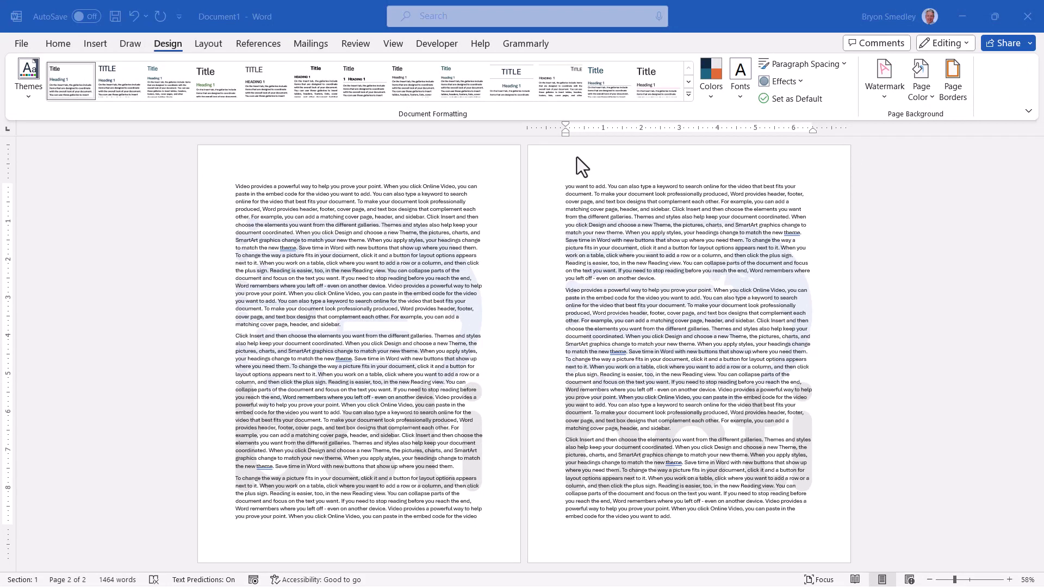
Close the two-page document, choosing Don't Save.
left_click(1028, 16)
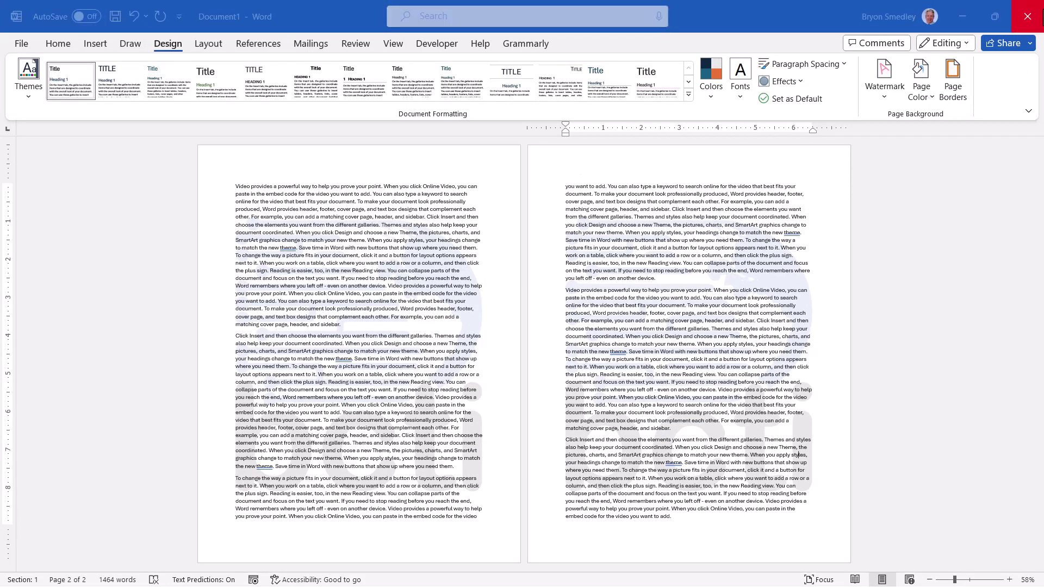
left_click(589, 459)
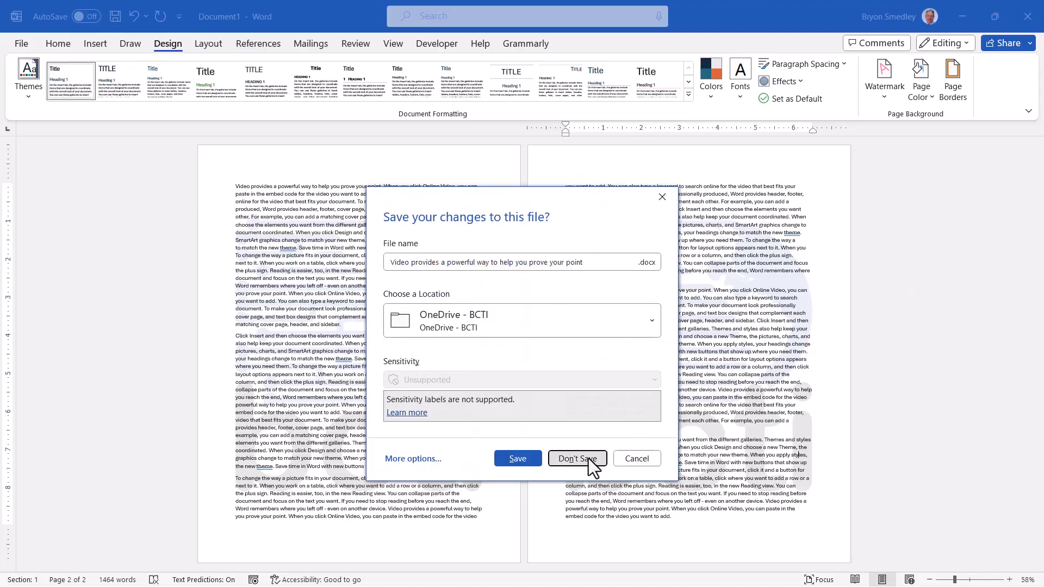